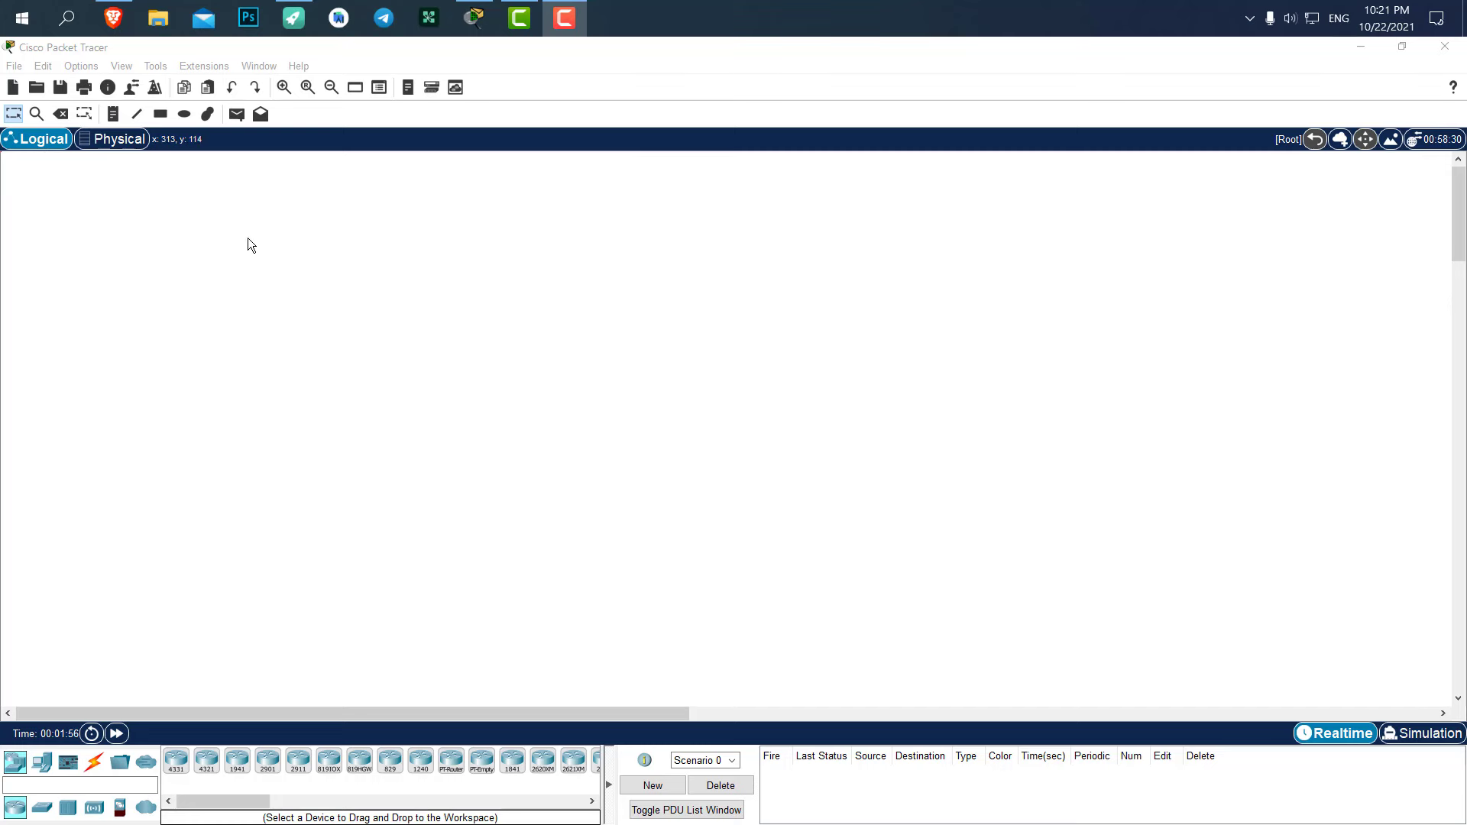
# Look through the File, Edit and Tools menus on the menu bar, then close them.
pyautogui.click(14, 66)
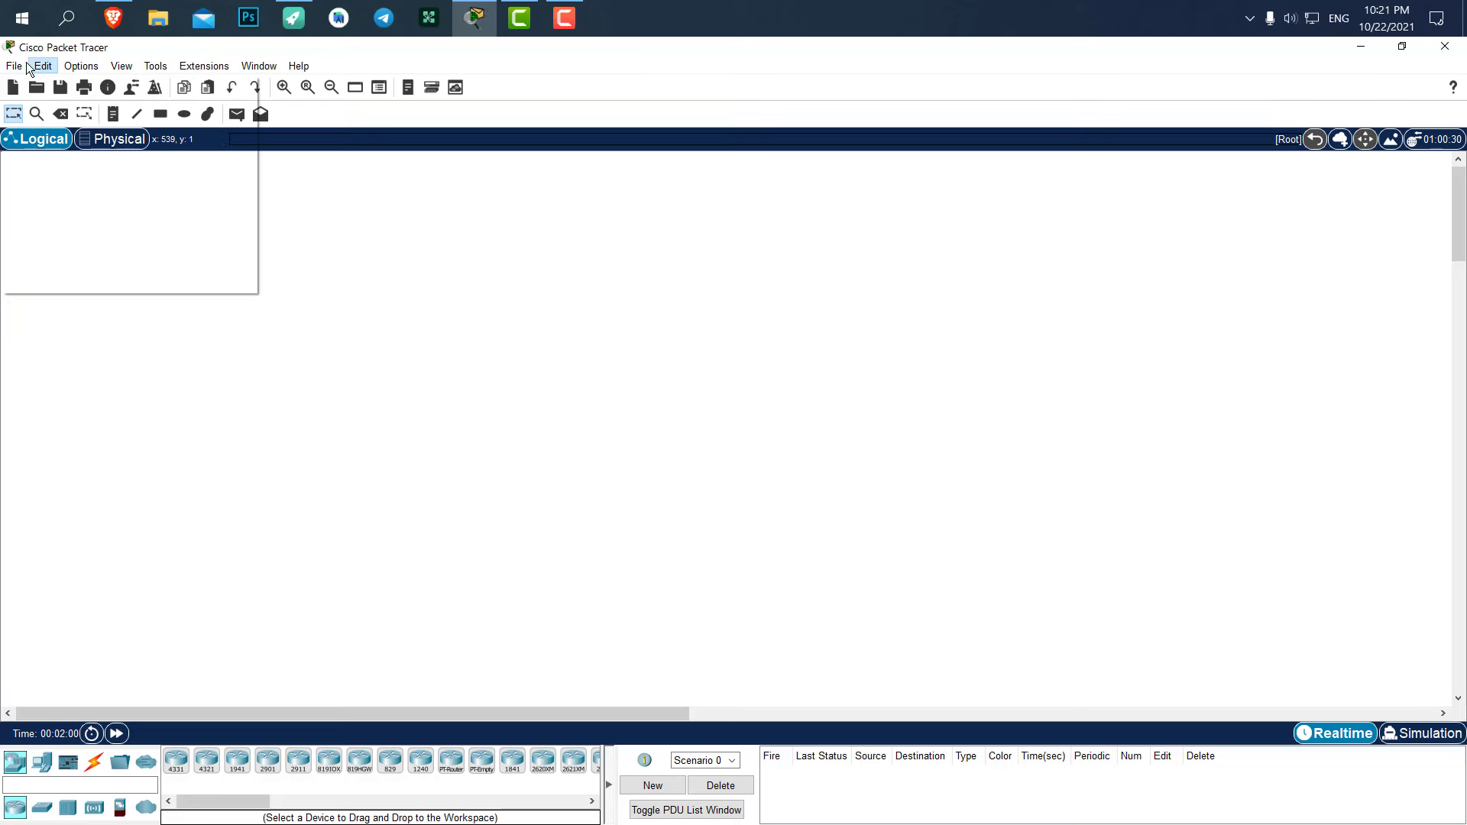
pyautogui.click(27, 67)
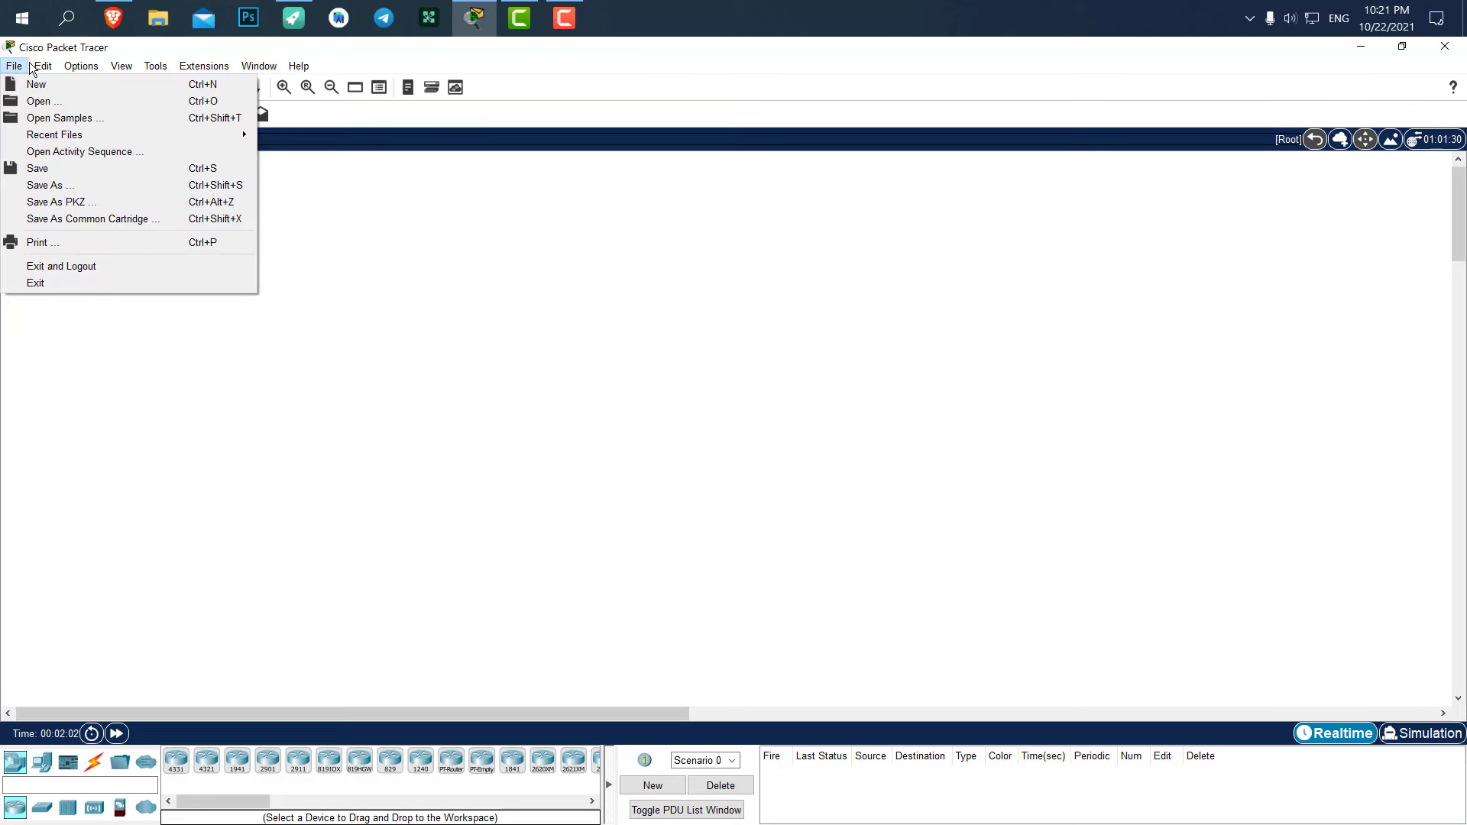
pyautogui.click(43, 67)
pyautogui.click(14, 66)
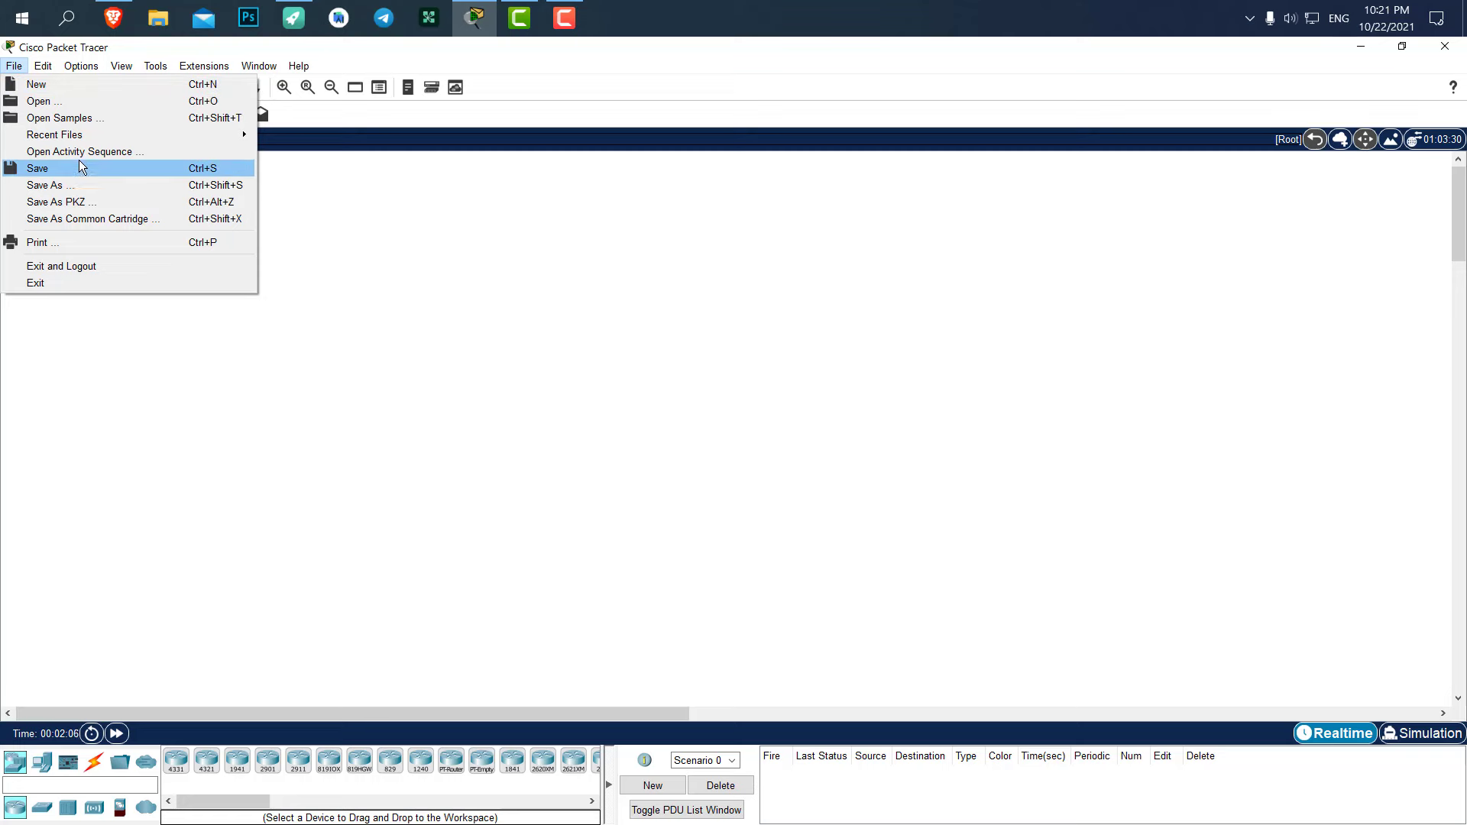
pyautogui.moveTo(43, 66)
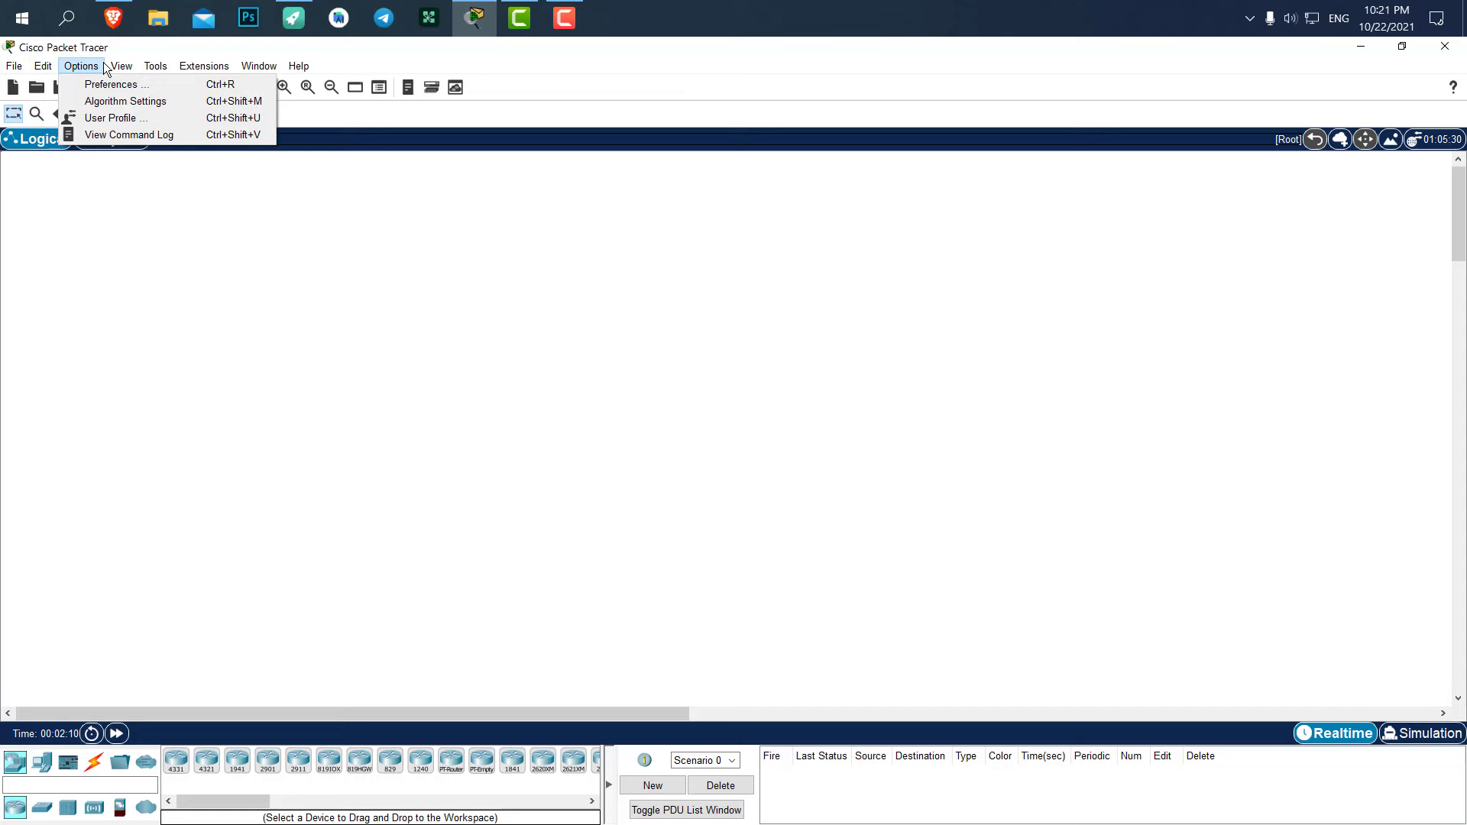
pyautogui.moveTo(118, 68)
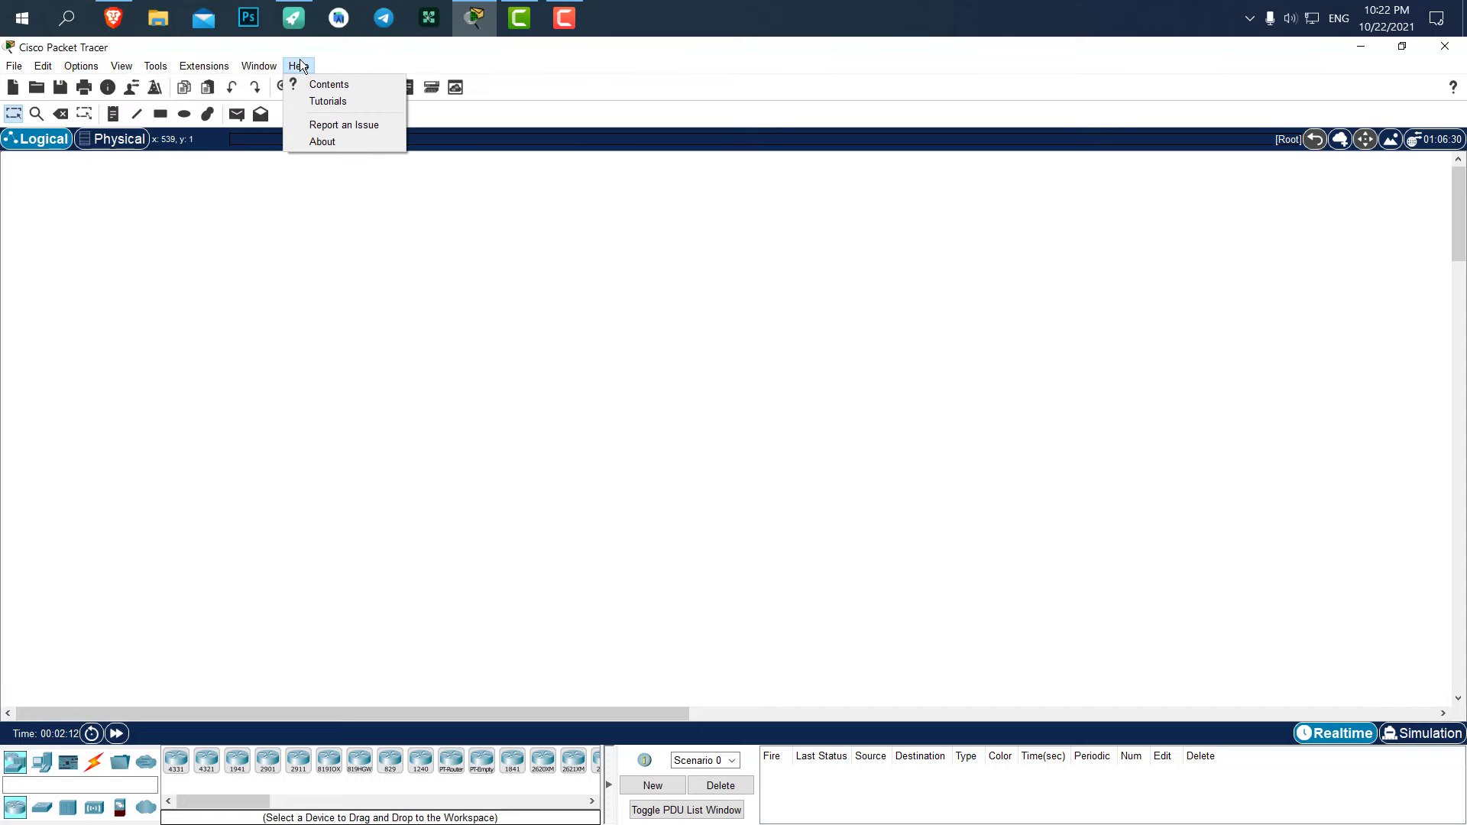
pyautogui.moveTo(258, 66)
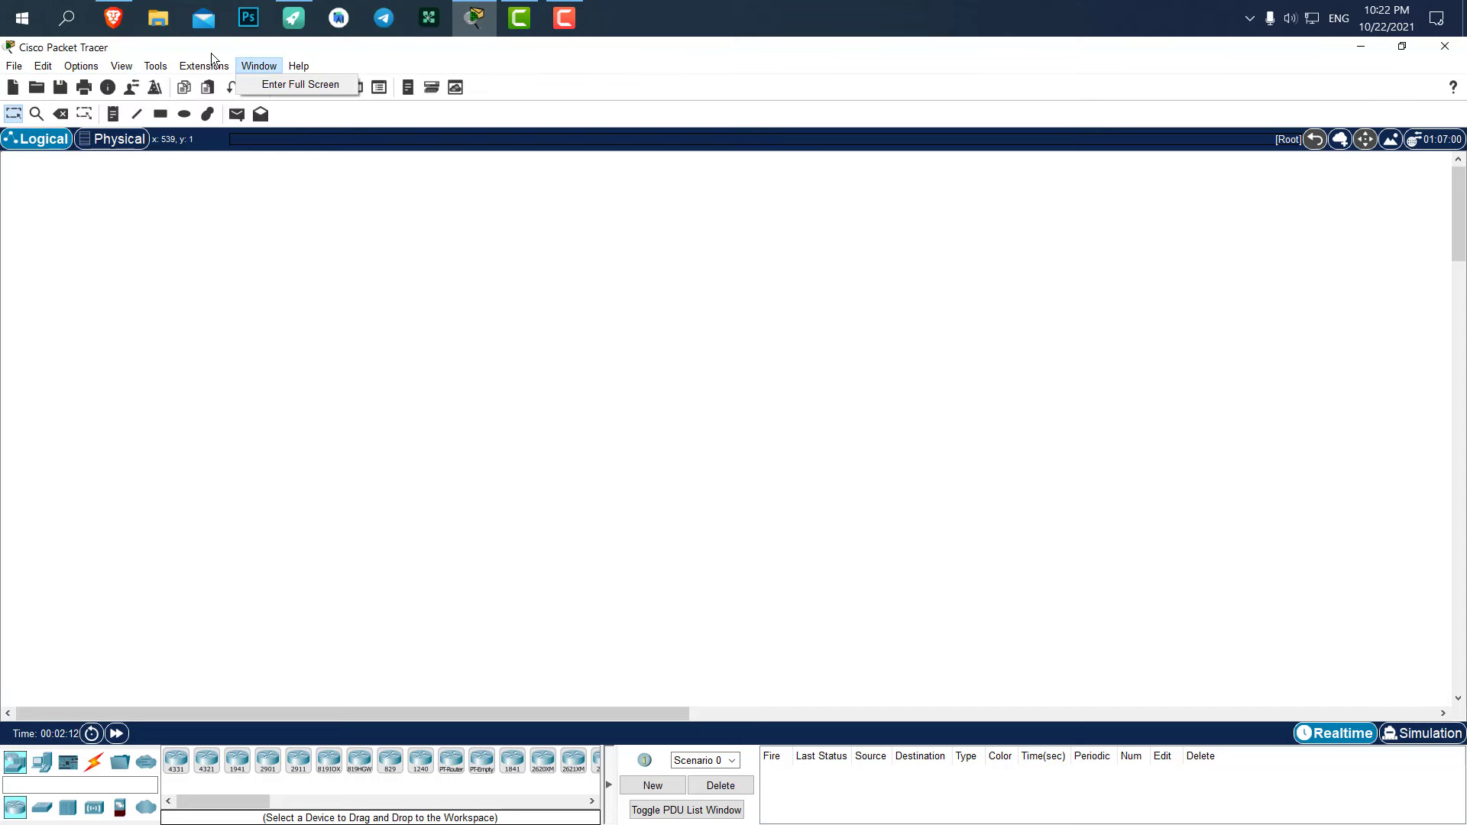
pyautogui.click(356, 50)
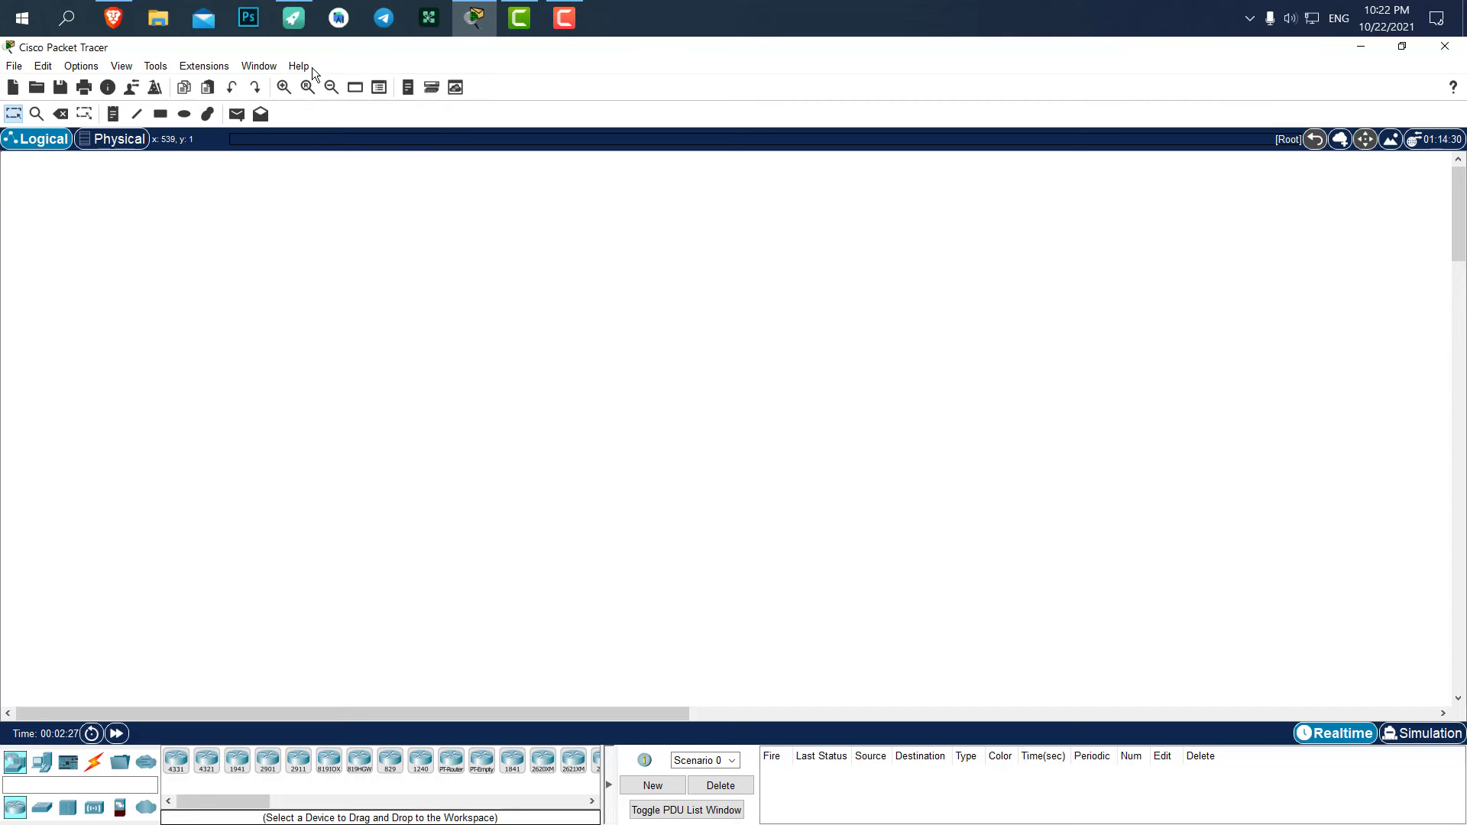
pyautogui.click(155, 66)
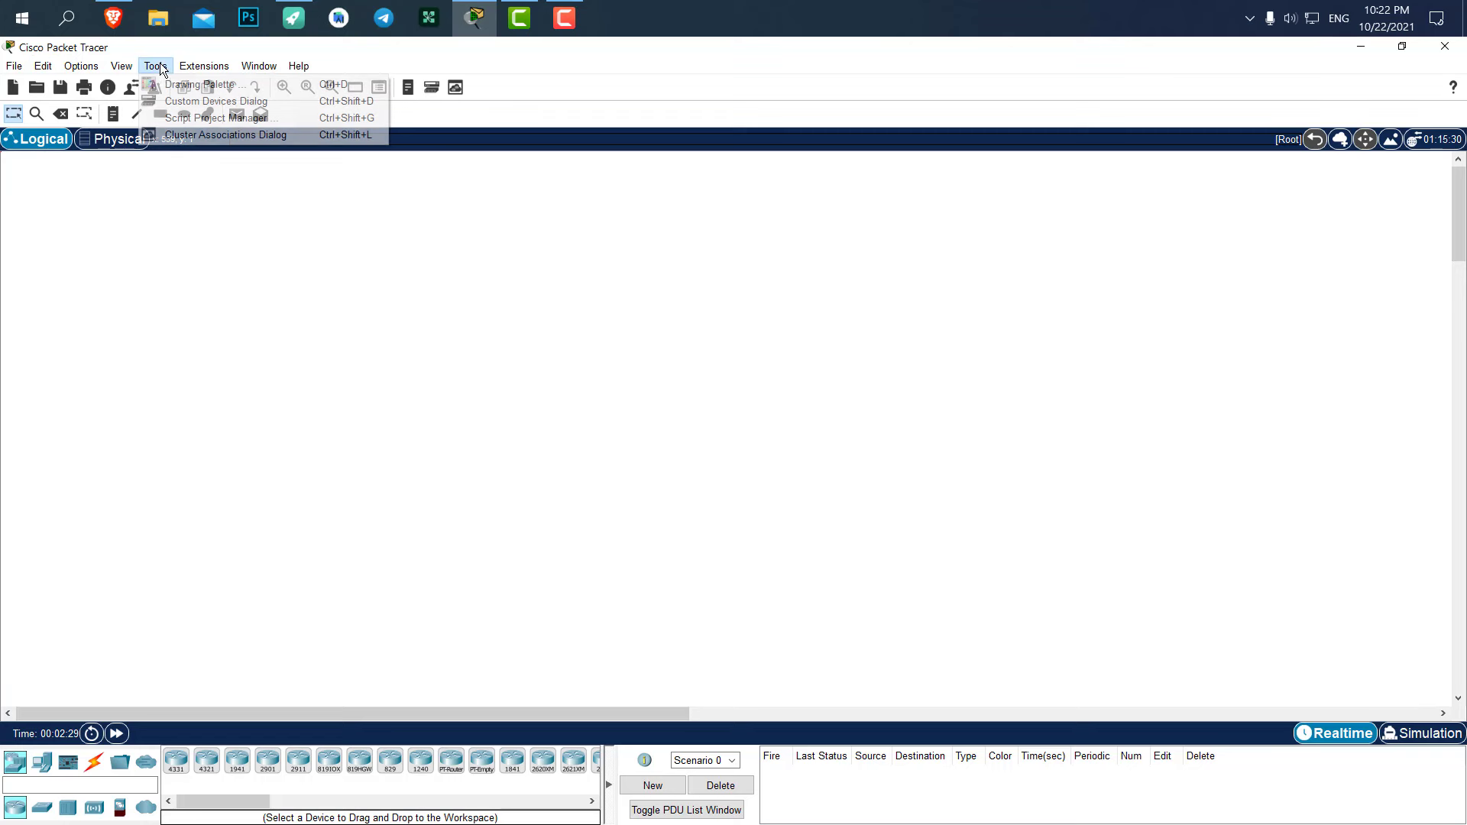
pyautogui.click(350, 61)
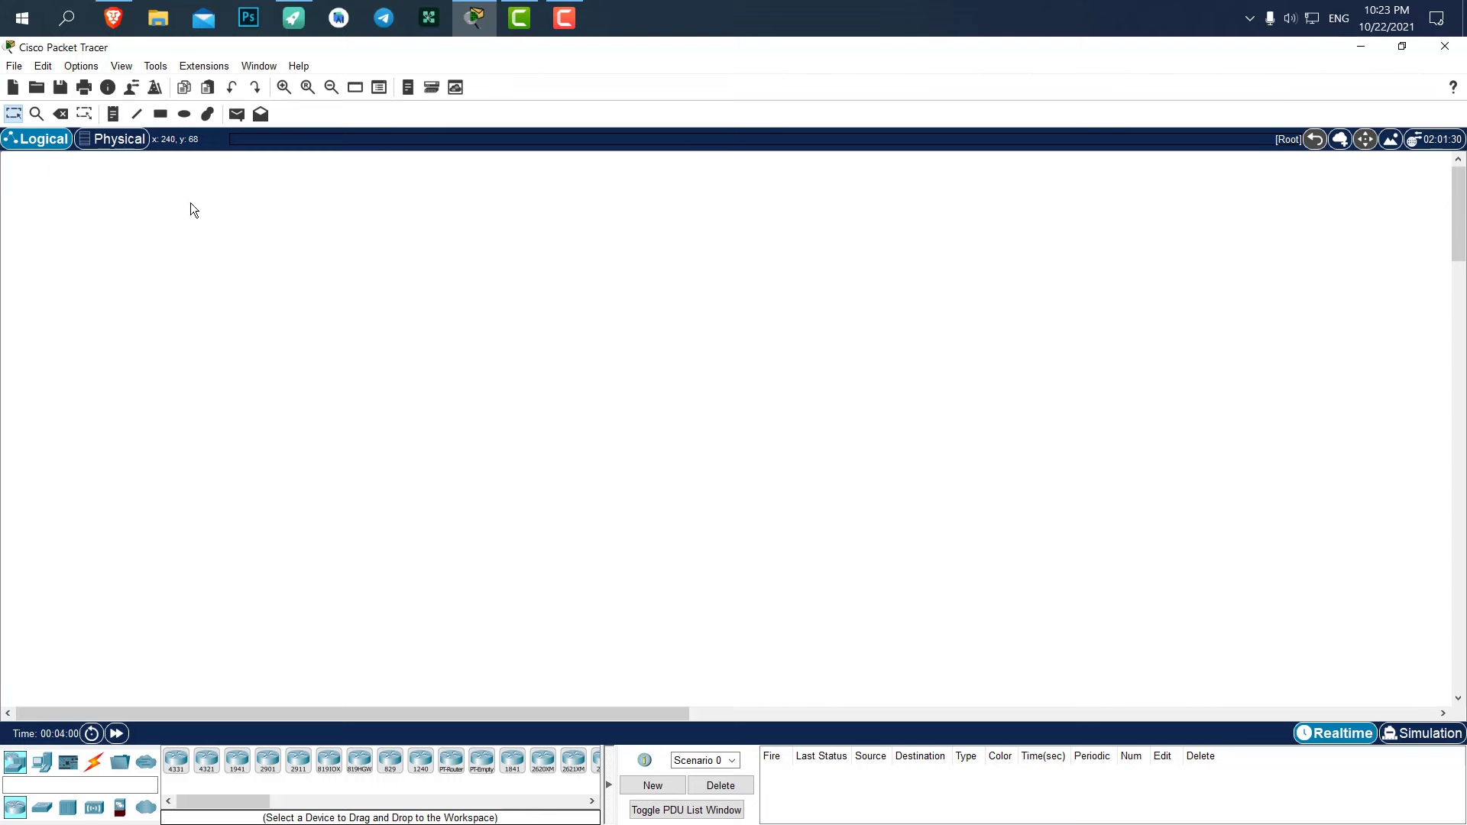
# In the Physical workspace, add a new City and place it beside Home City.
pyautogui.click(117, 141)
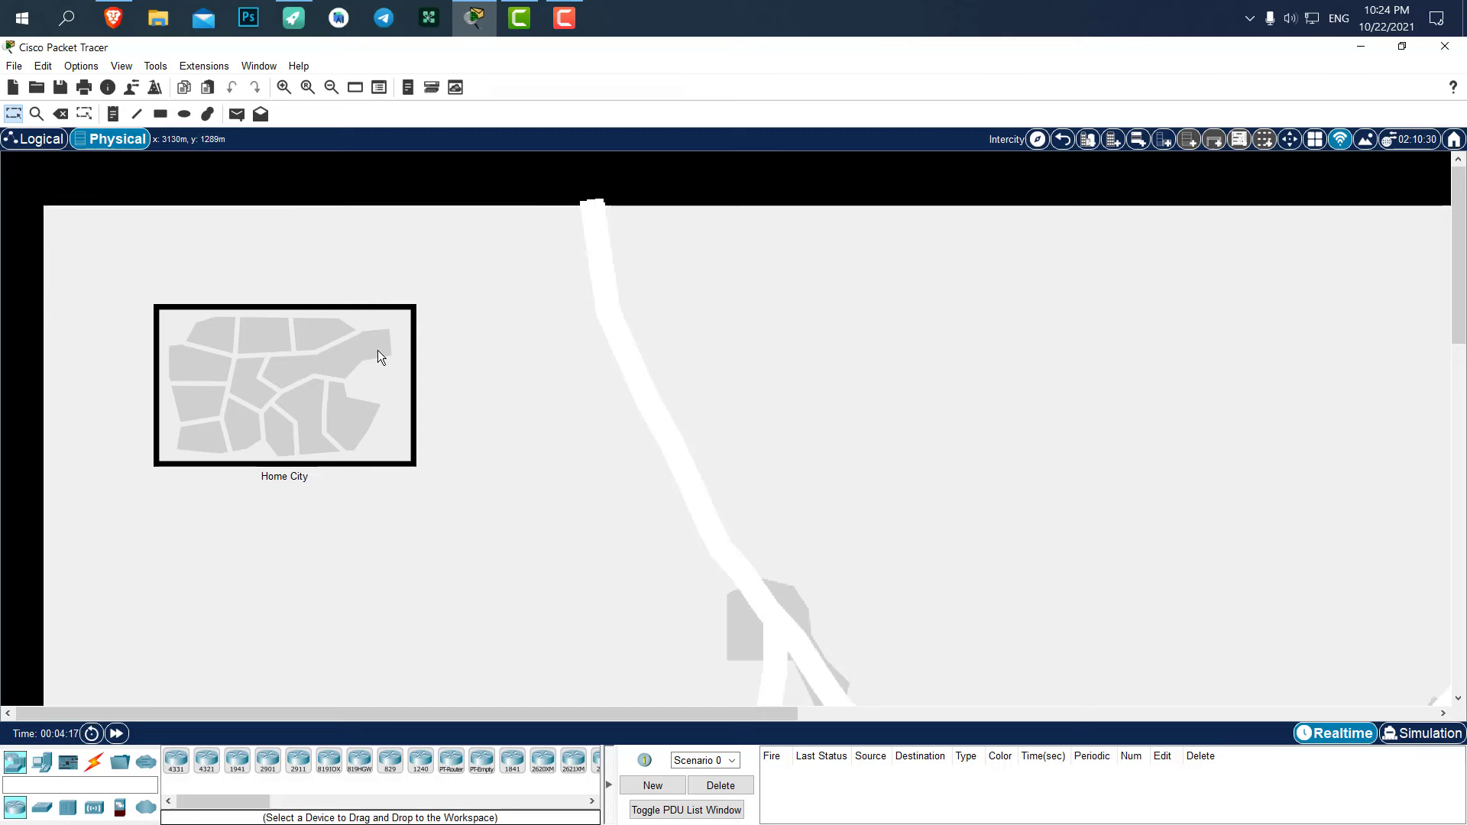
pyautogui.click(1085, 144)
pyautogui.moveTo(349, 386); pyautogui.dragTo(613, 385)
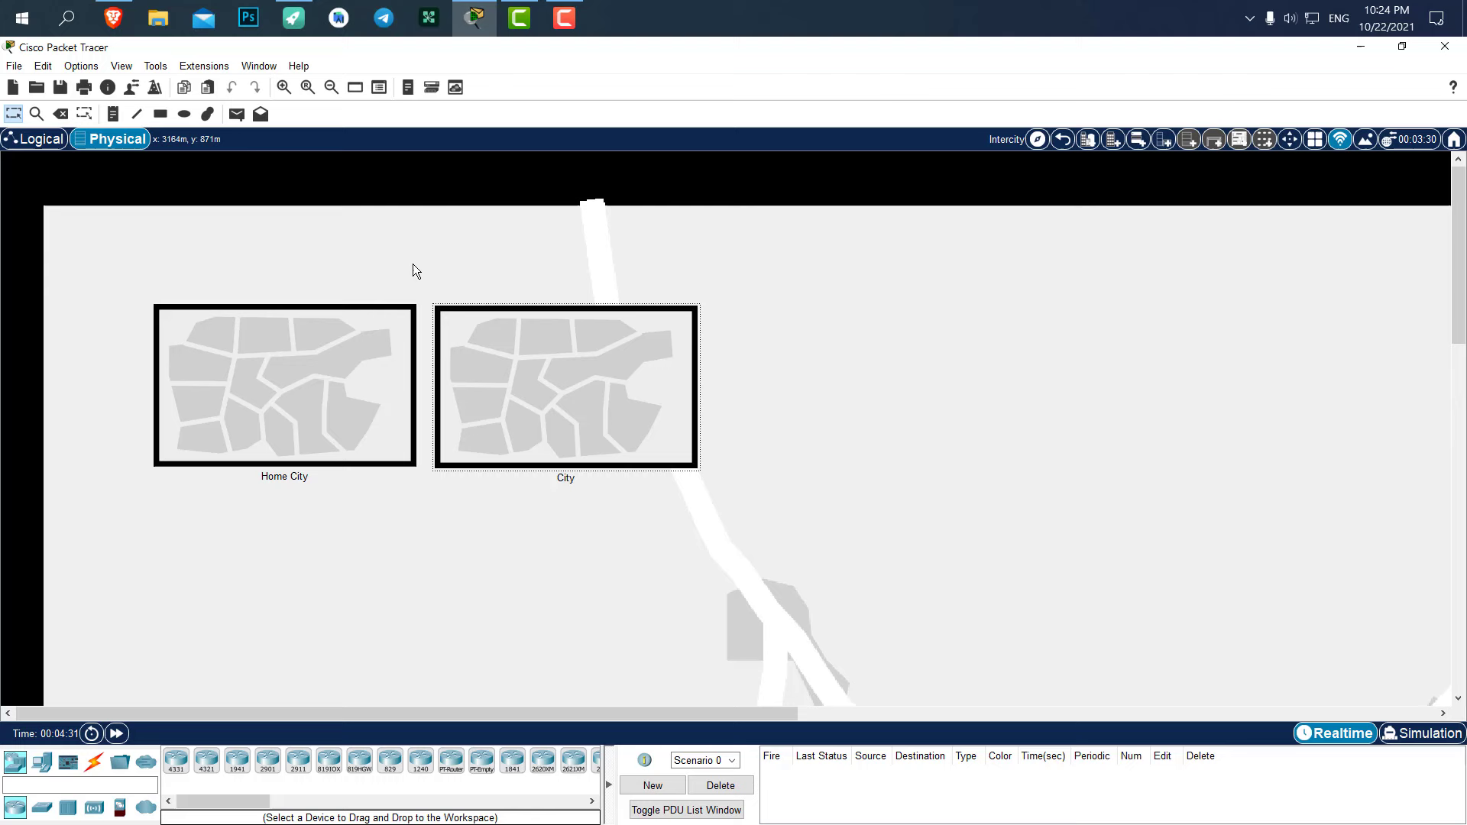
# Inside Home City, create a new Office Building and place it next to Corporate Office.
pyautogui.doubleClick(295, 379)
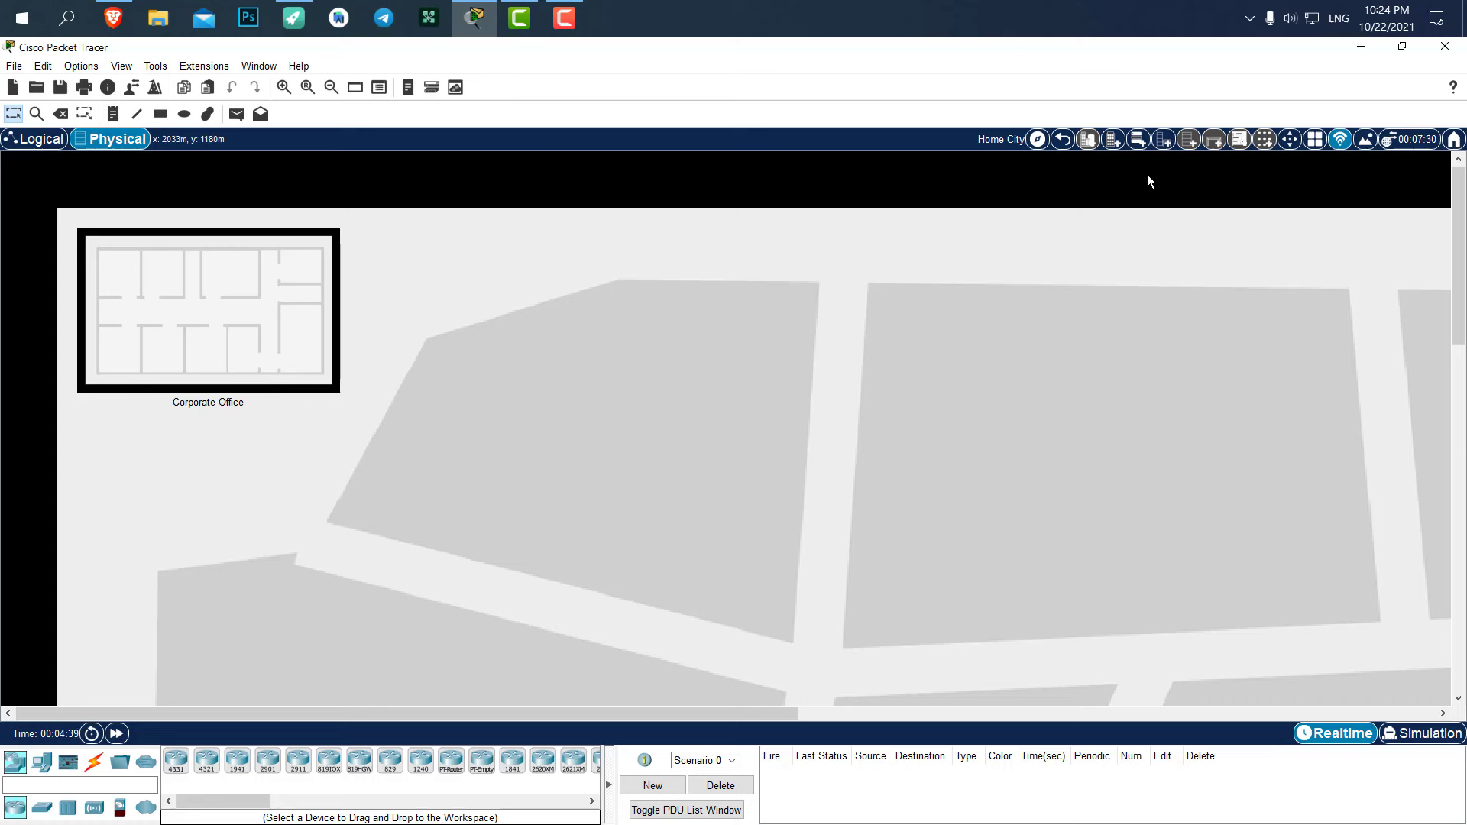
pyautogui.click(1113, 145)
pyautogui.moveTo(301, 348); pyautogui.dragTo(605, 344)
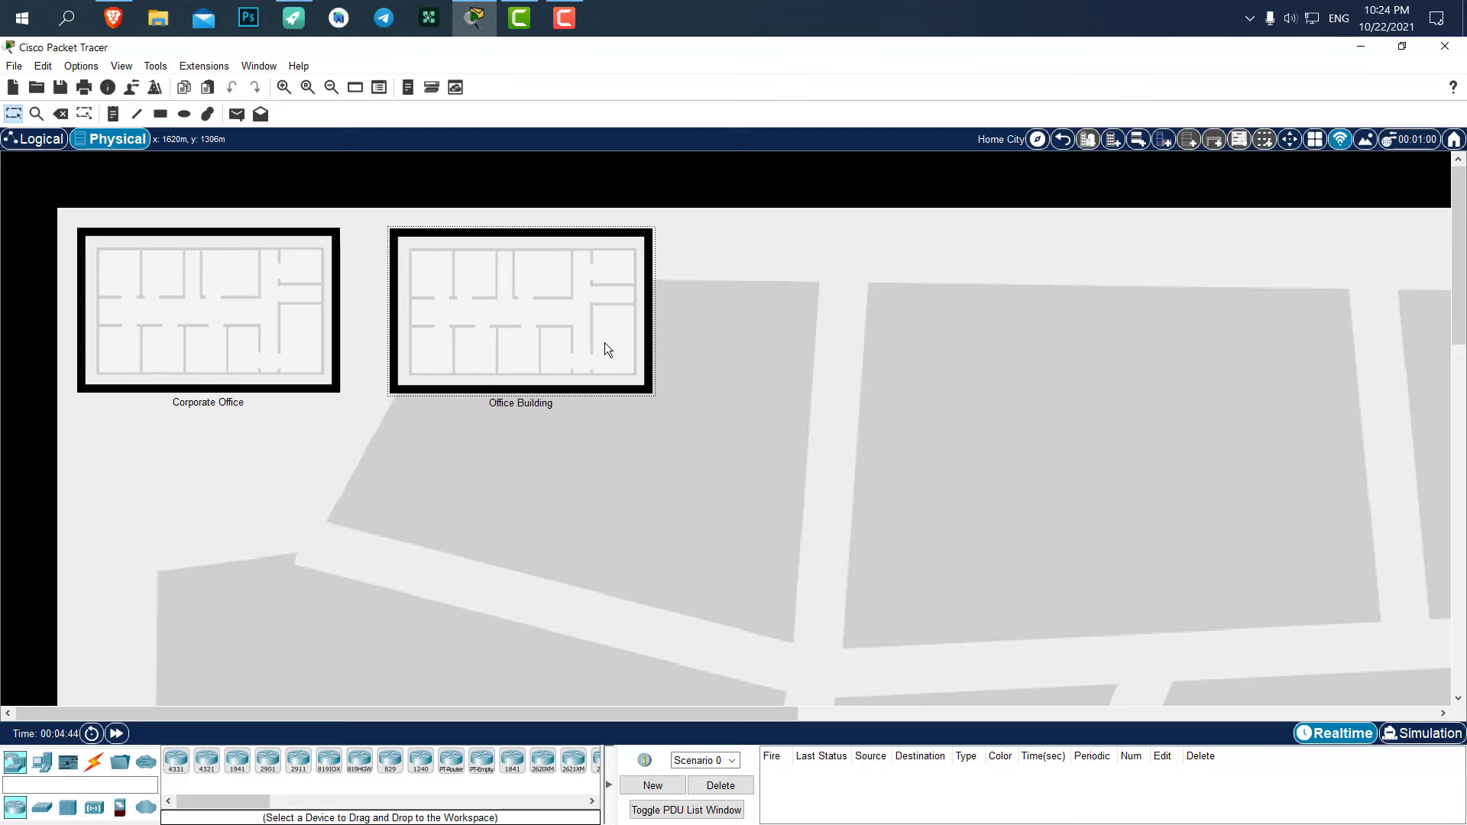
# Go into the Corporate Office building and then into its Main Wiring Closet.
pyautogui.click(274, 268)
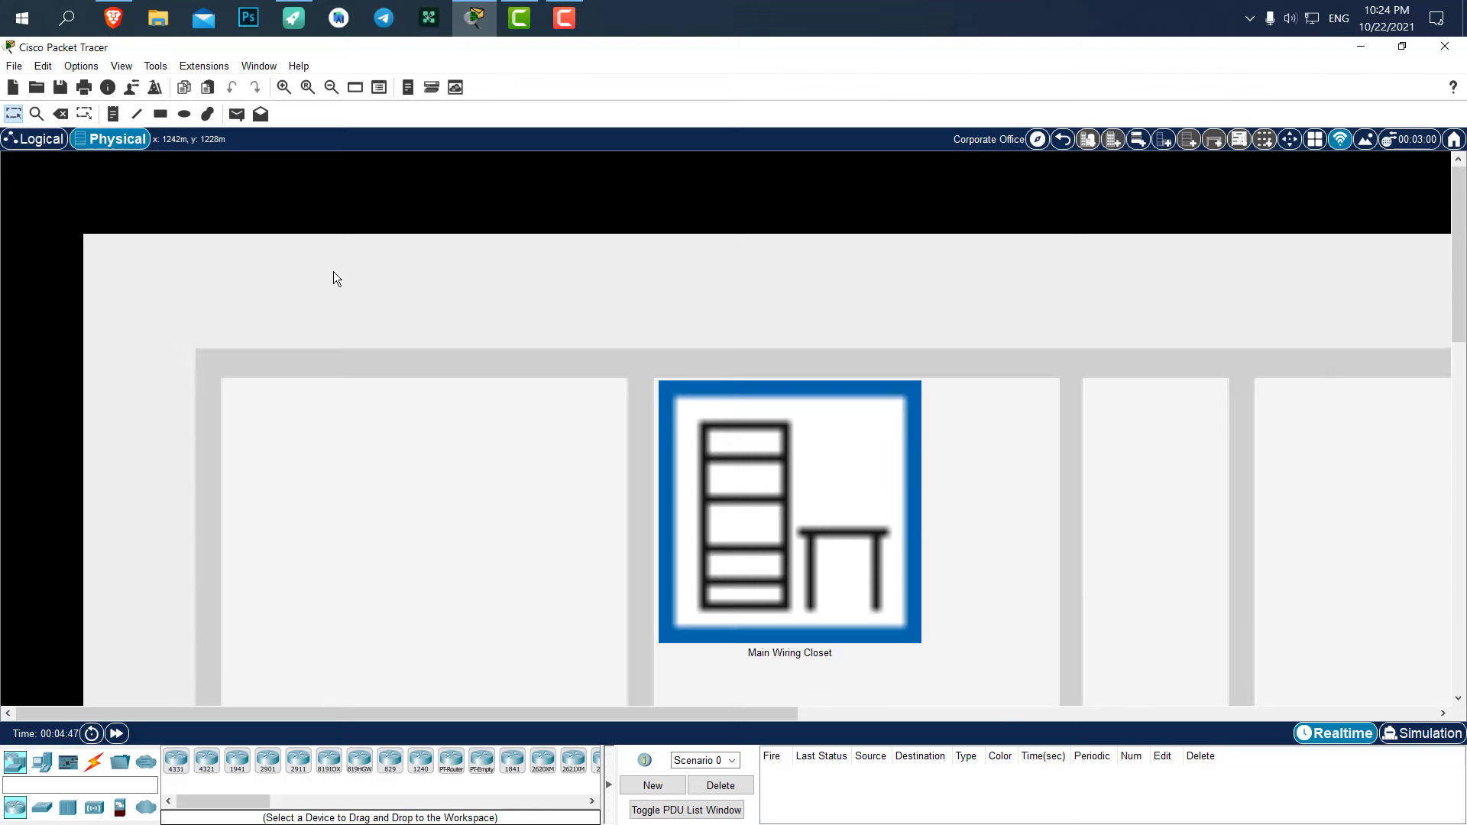
pyautogui.scroll(-2, 718, 342)
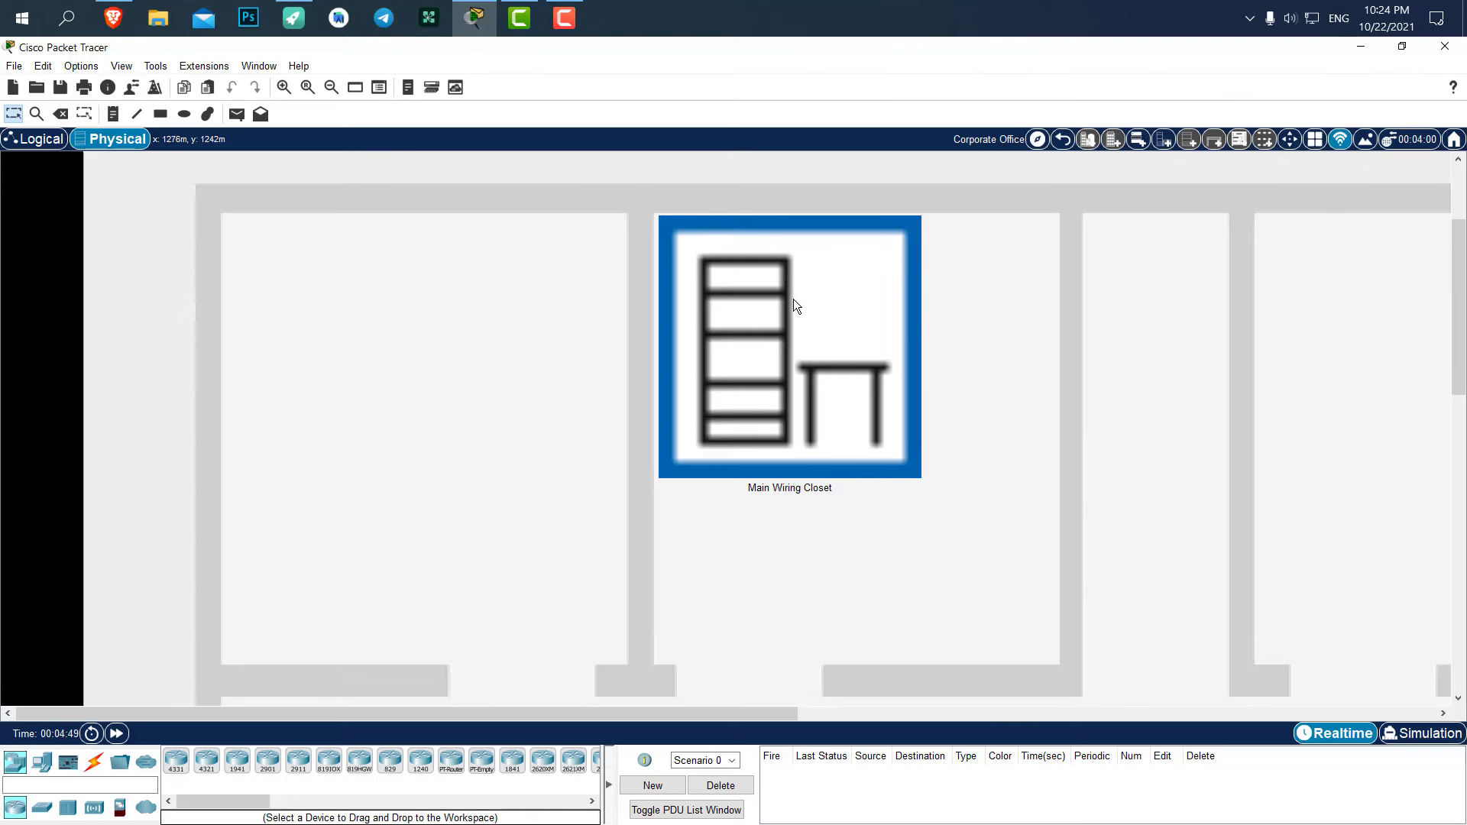
pyautogui.scroll(1, 990, 346)
pyautogui.scroll(-2, 996, 348)
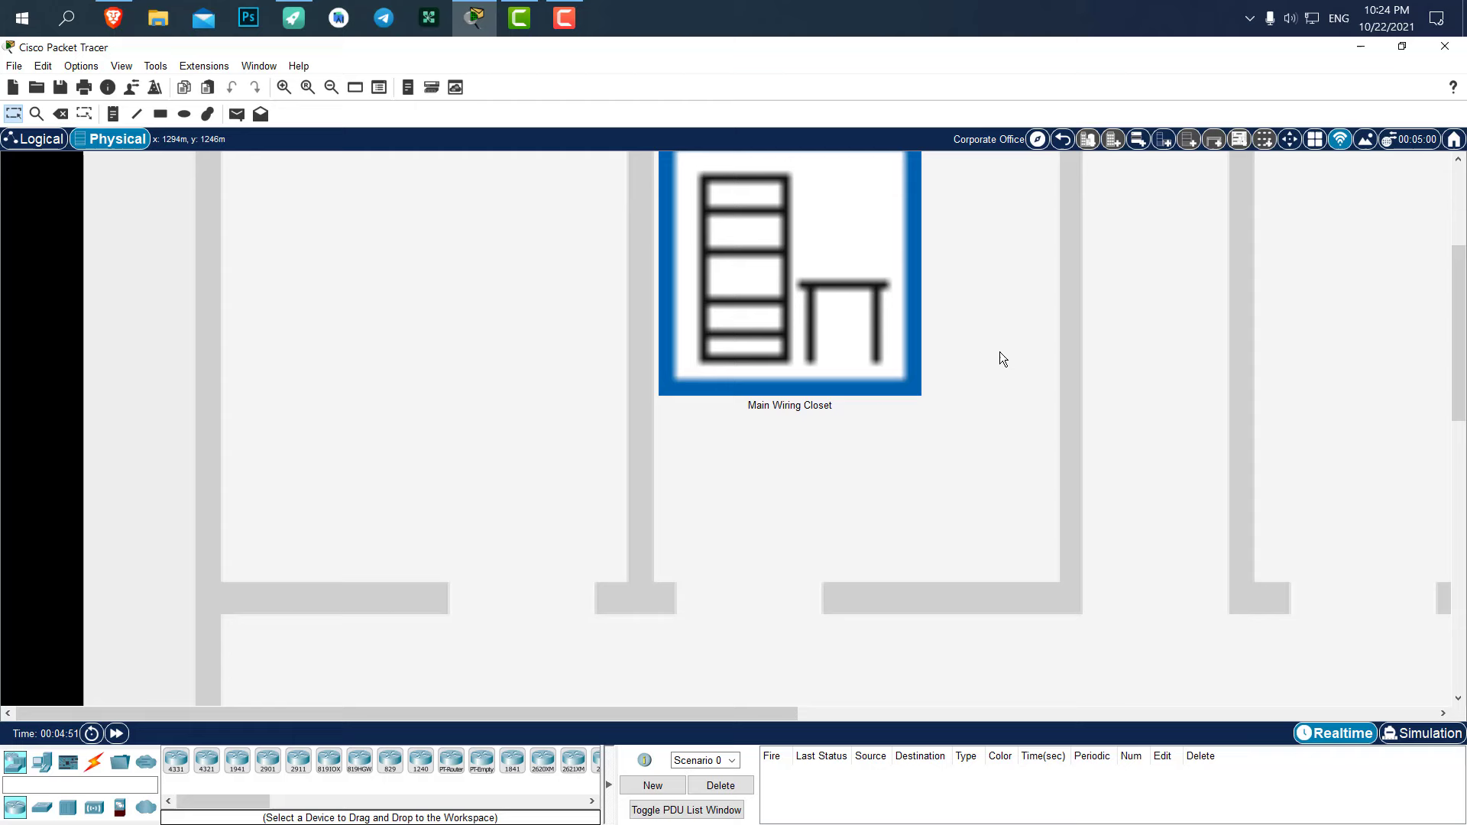
pyautogui.scroll(-3, 1045, 462)
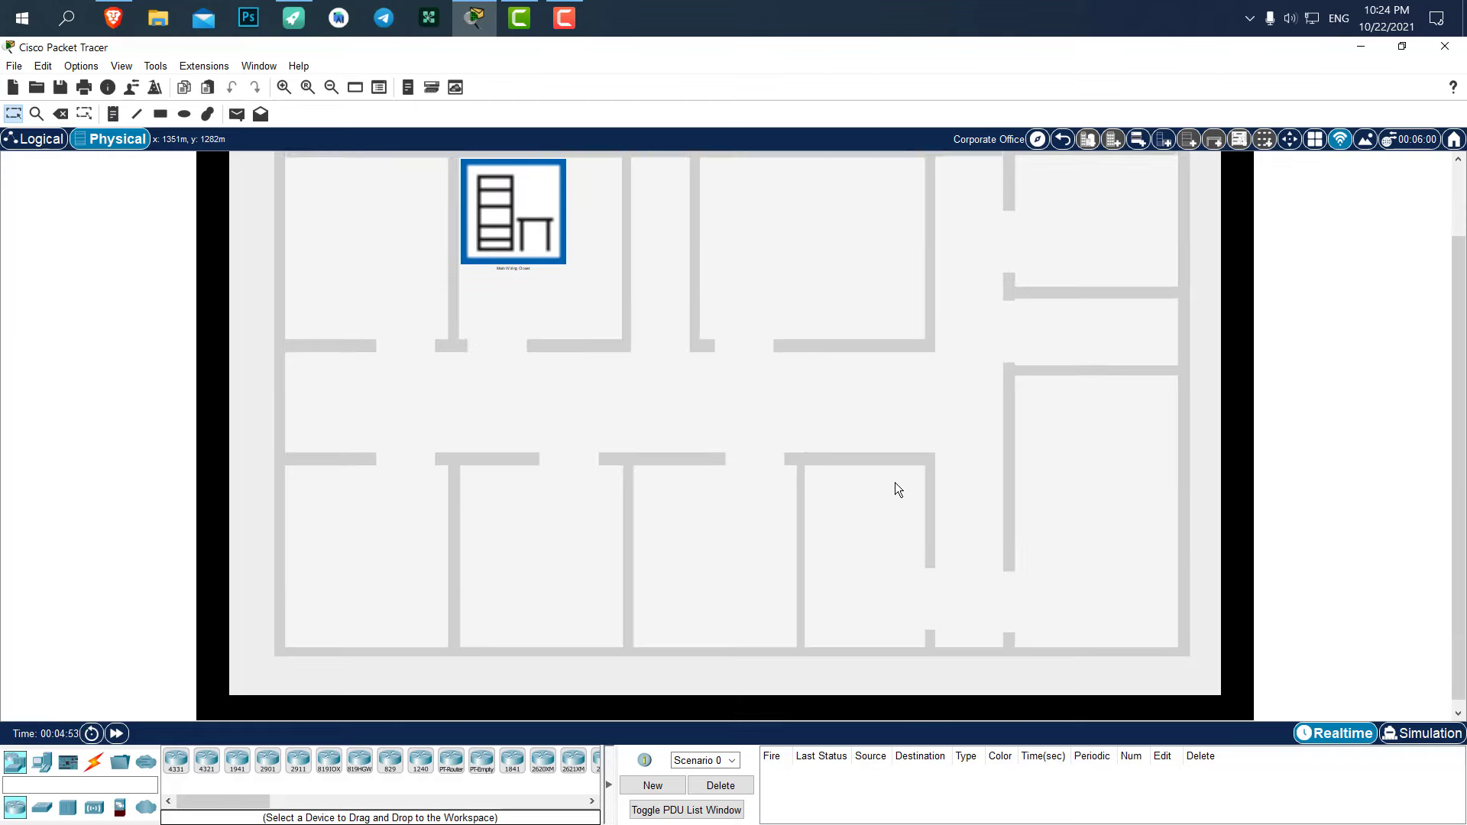
pyautogui.scroll(1, 625, 355)
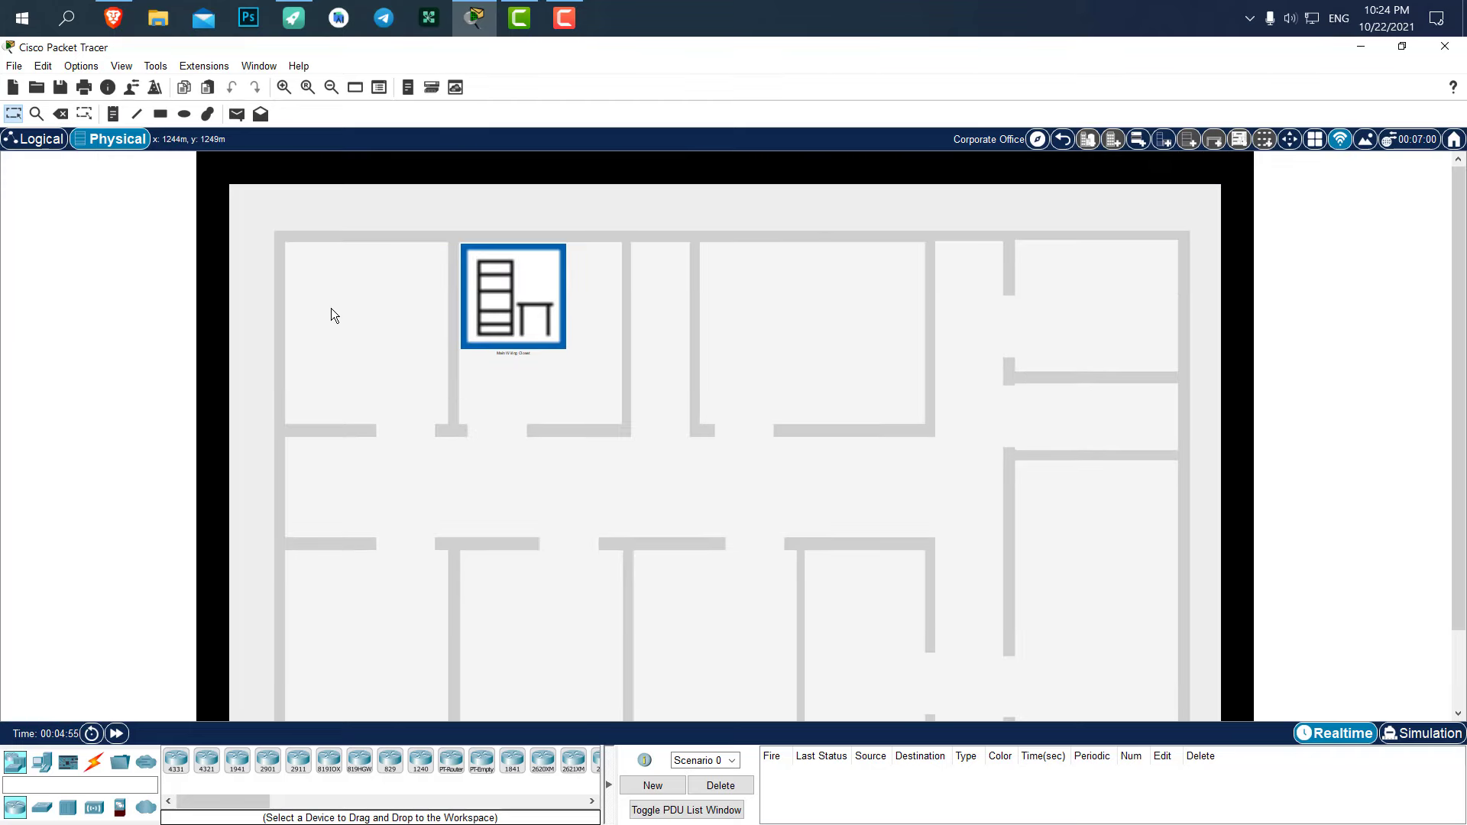
pyautogui.scroll(2, 331, 308)
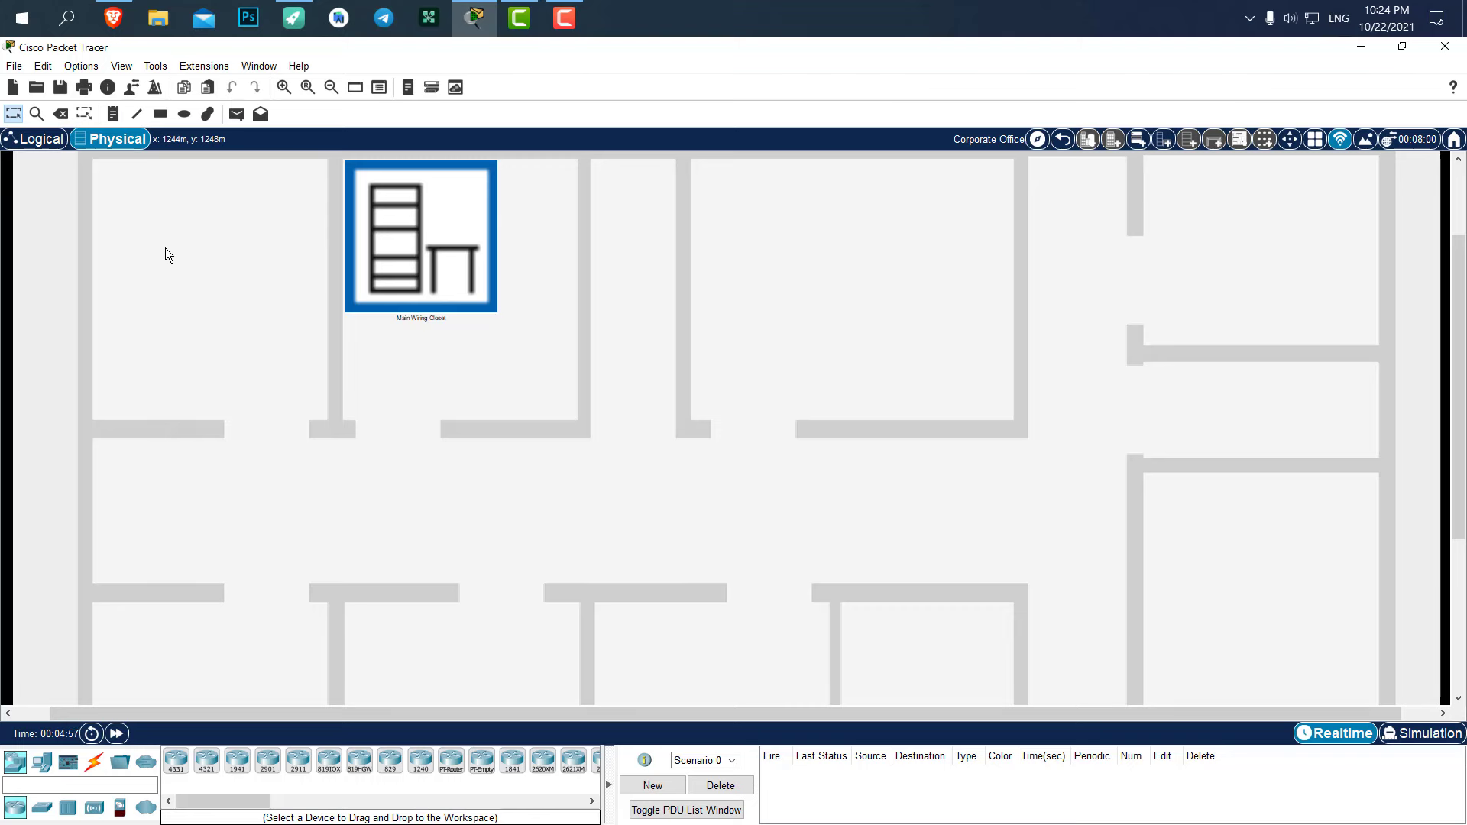
pyautogui.scroll(1, 282, 301)
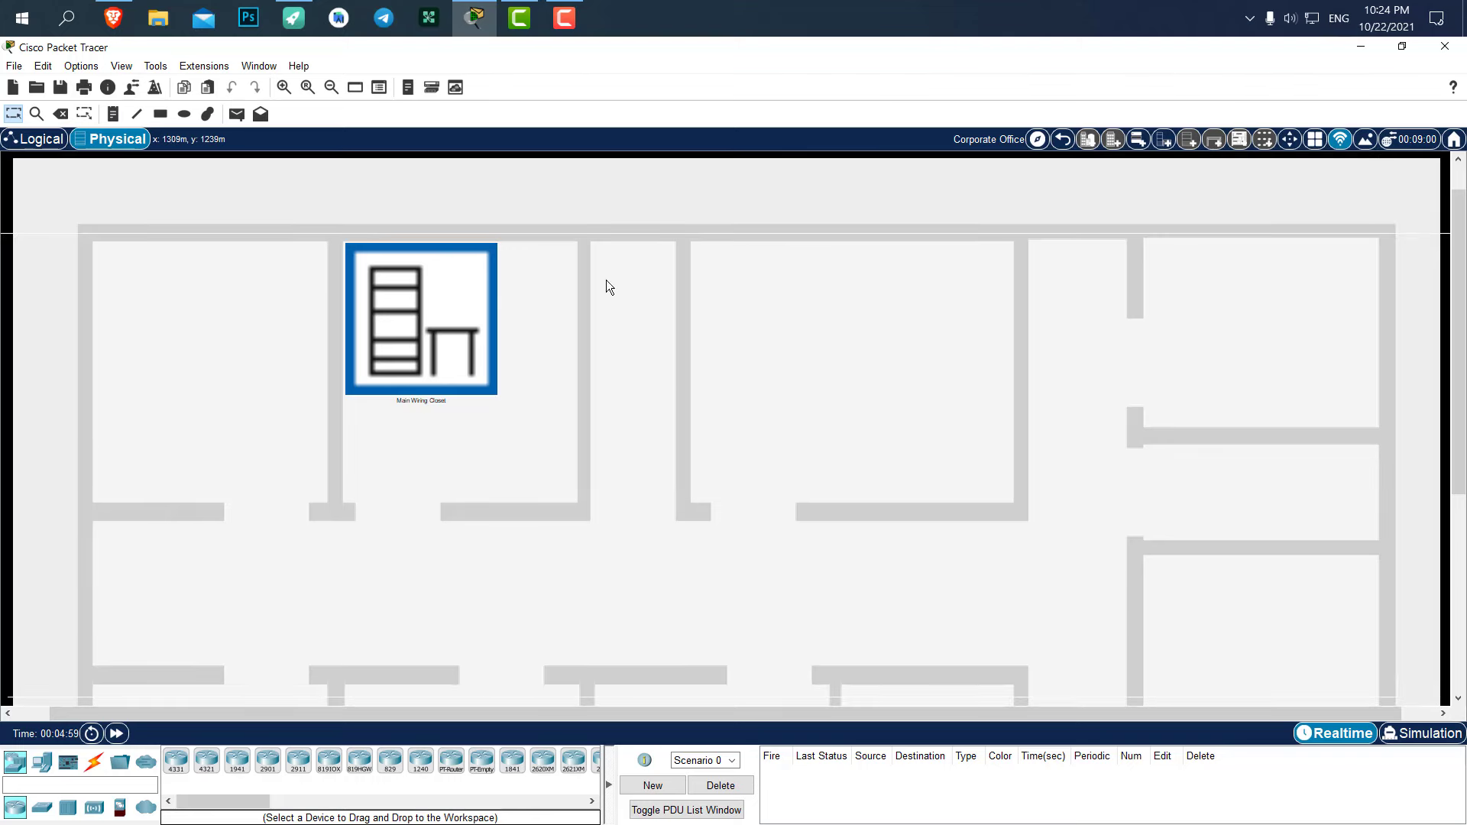
pyautogui.scroll(1, 399, 365)
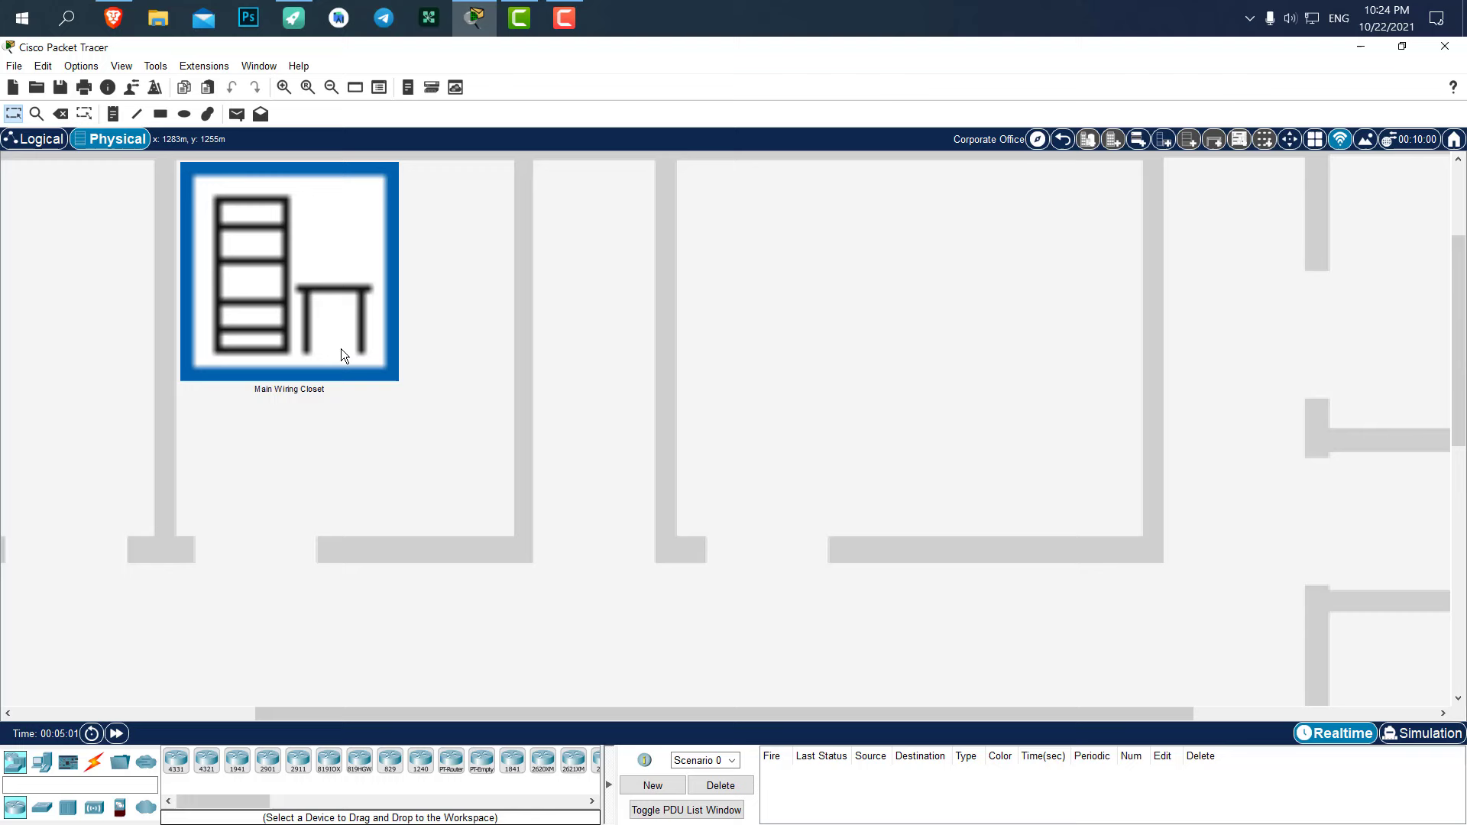
pyautogui.click(311, 237)
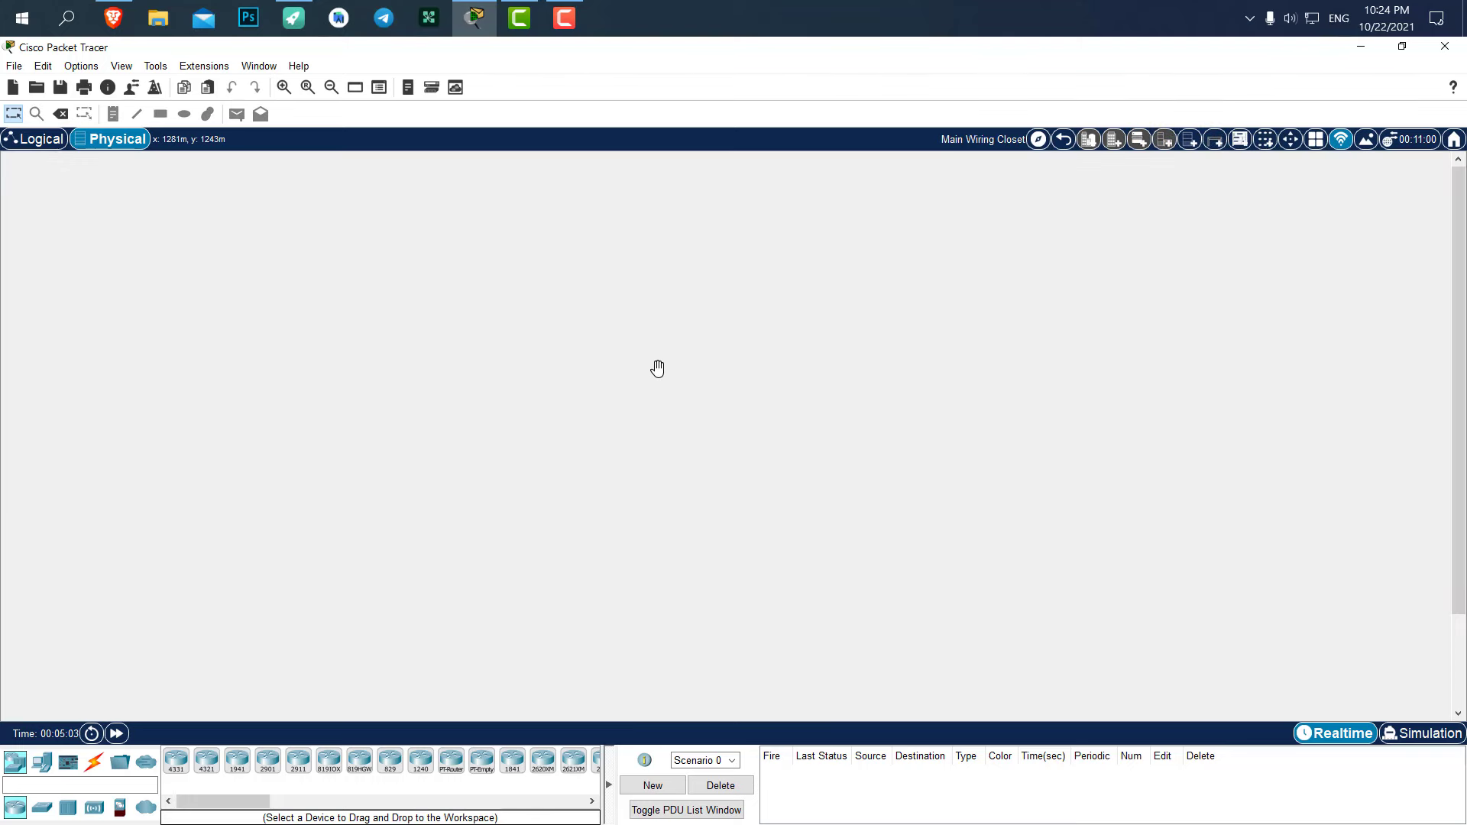
# Add a new rack and a table to the Main Wiring Closet.
pyautogui.click(1190, 141)
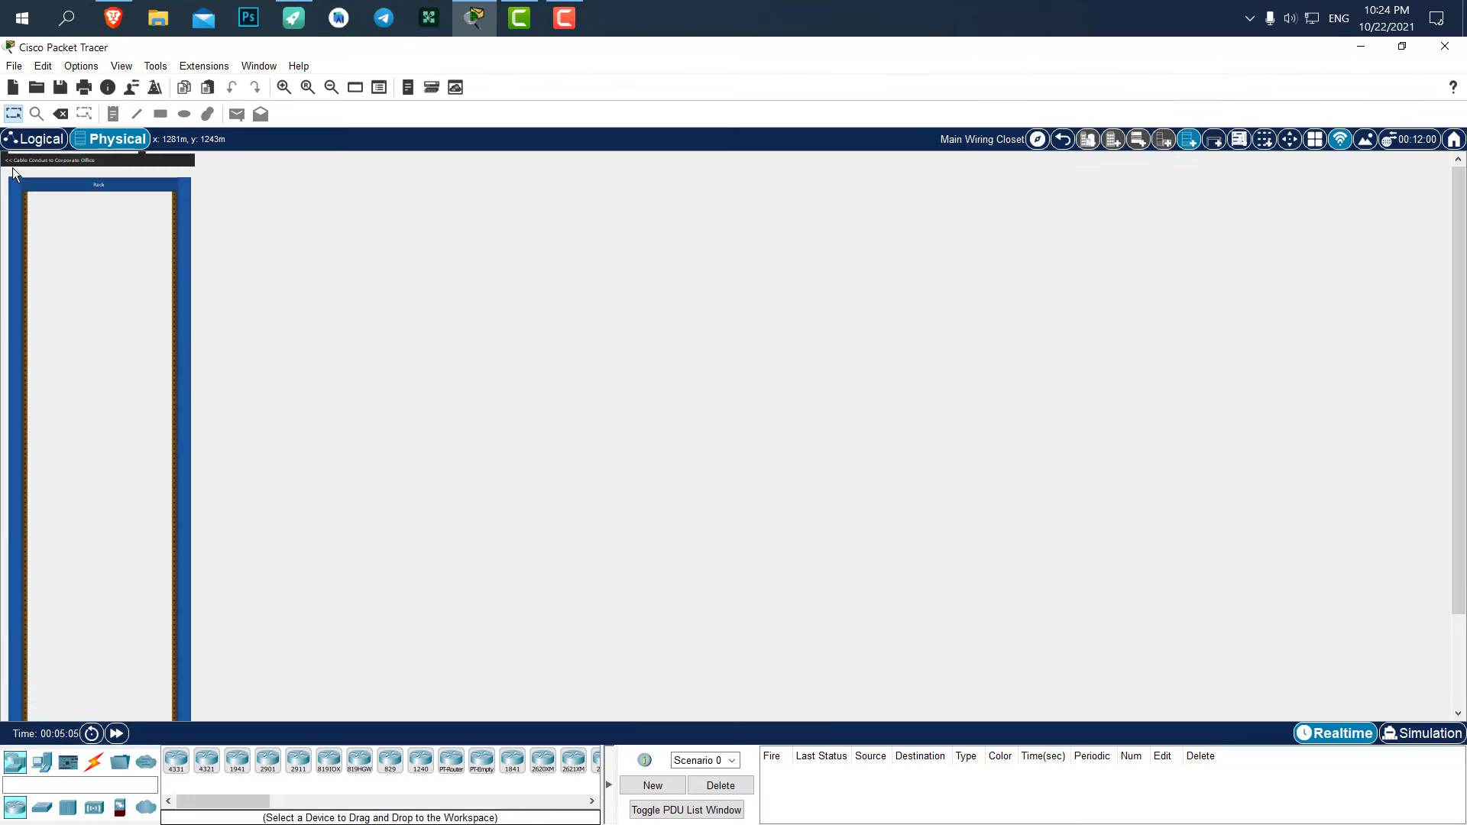
pyautogui.click(1214, 140)
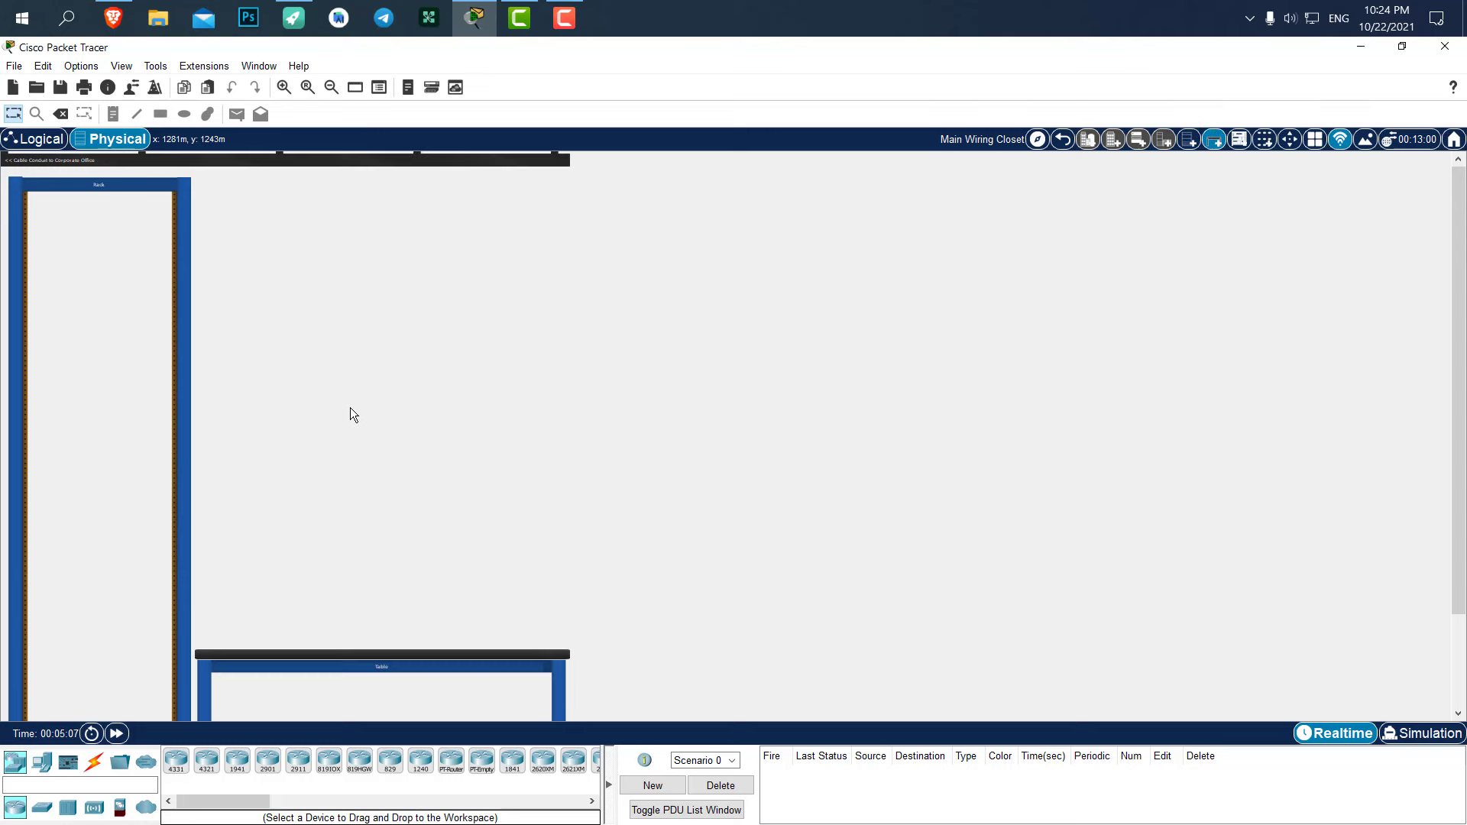
pyautogui.scroll(3, 451, 405)
# View the Physical Locations navigator, shift it slightly right, then close it.
pyautogui.click(1036, 140)
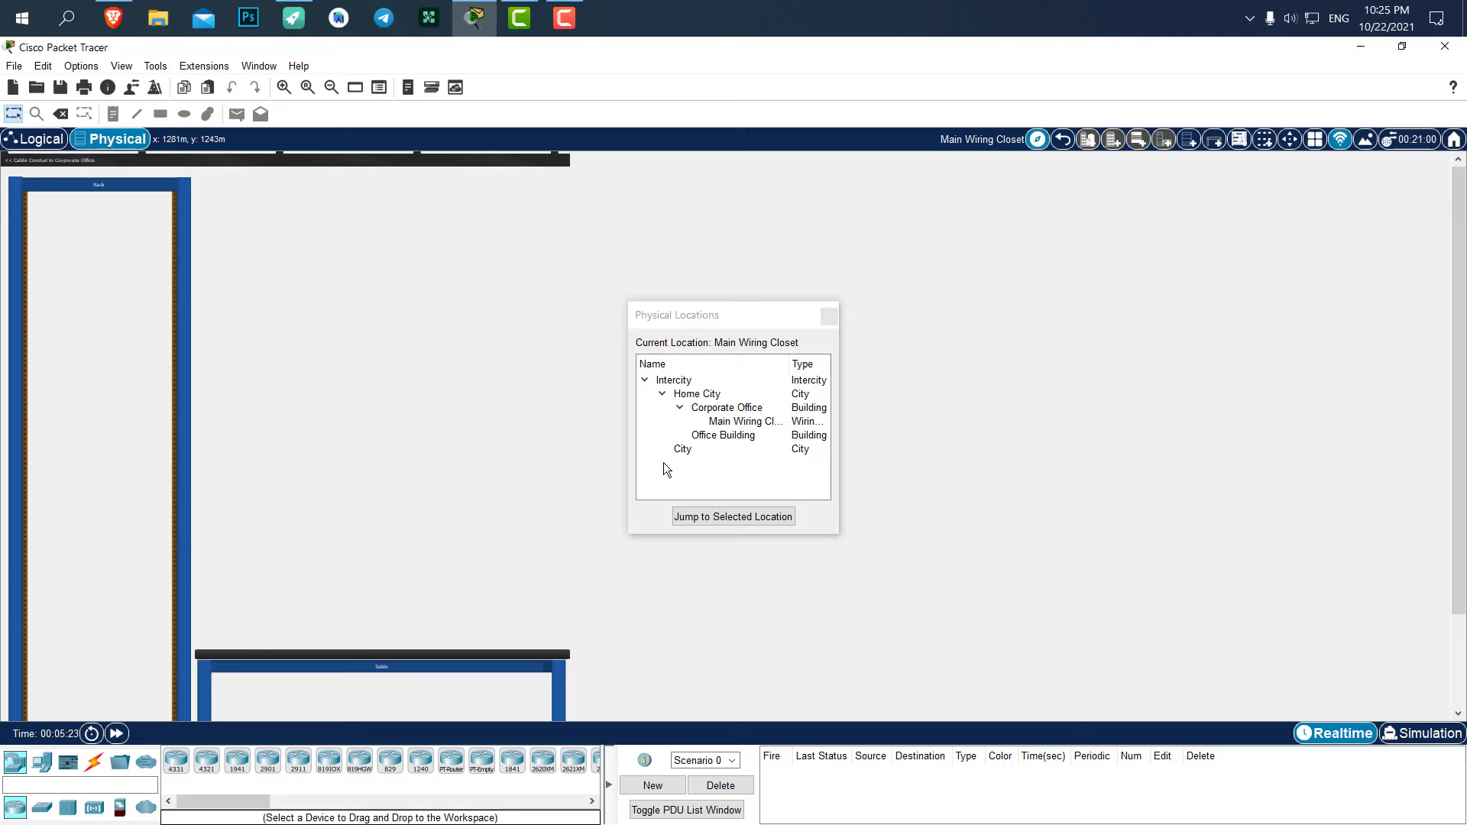
pyautogui.moveTo(687, 318); pyautogui.dragTo(728, 317)
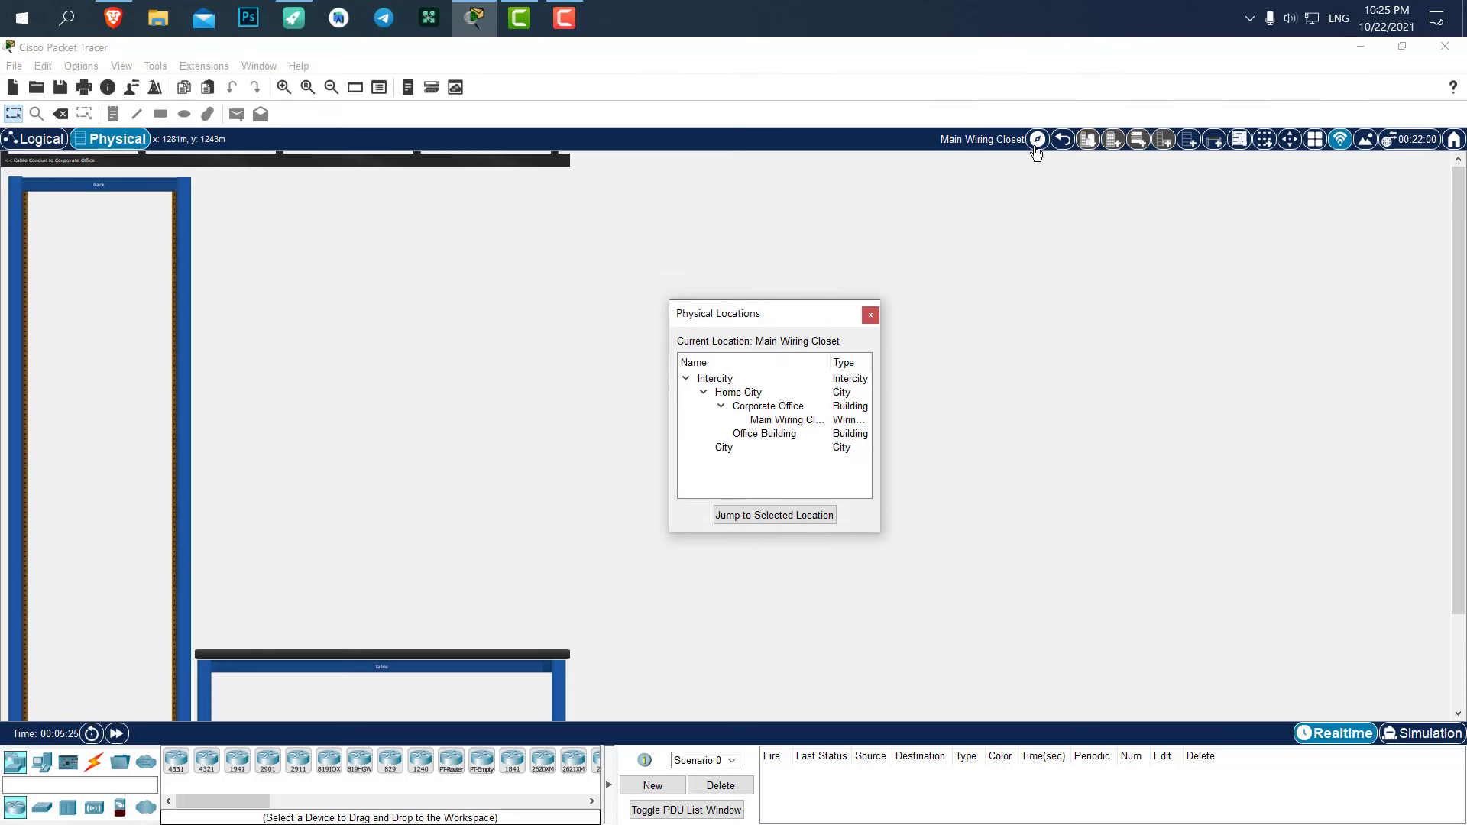
pyautogui.click(870, 315)
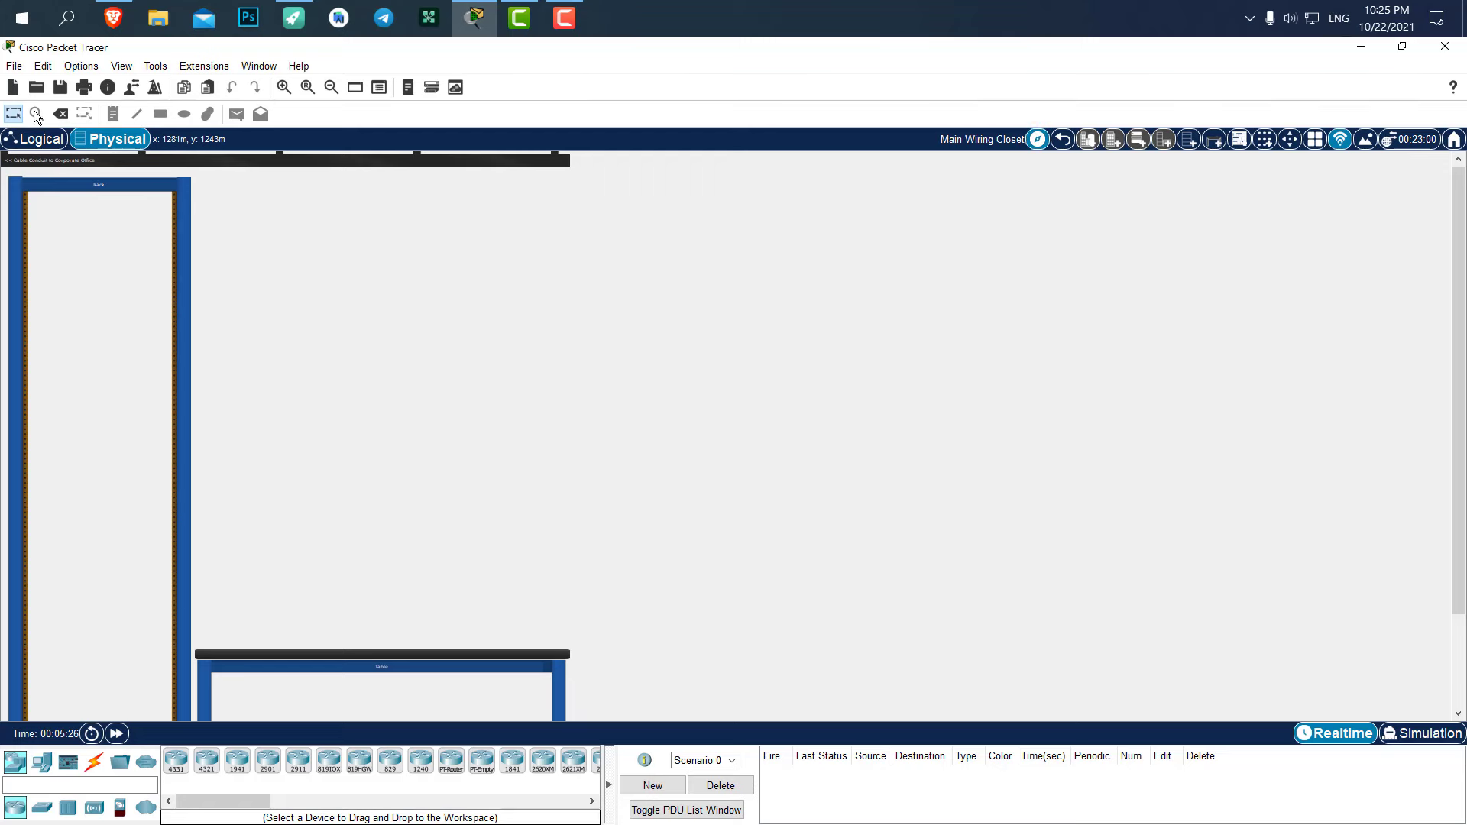
# Return to the Logical workspace, toggle the PDU scenario panel twice, and widen the device list.
pyautogui.click(63, 142)
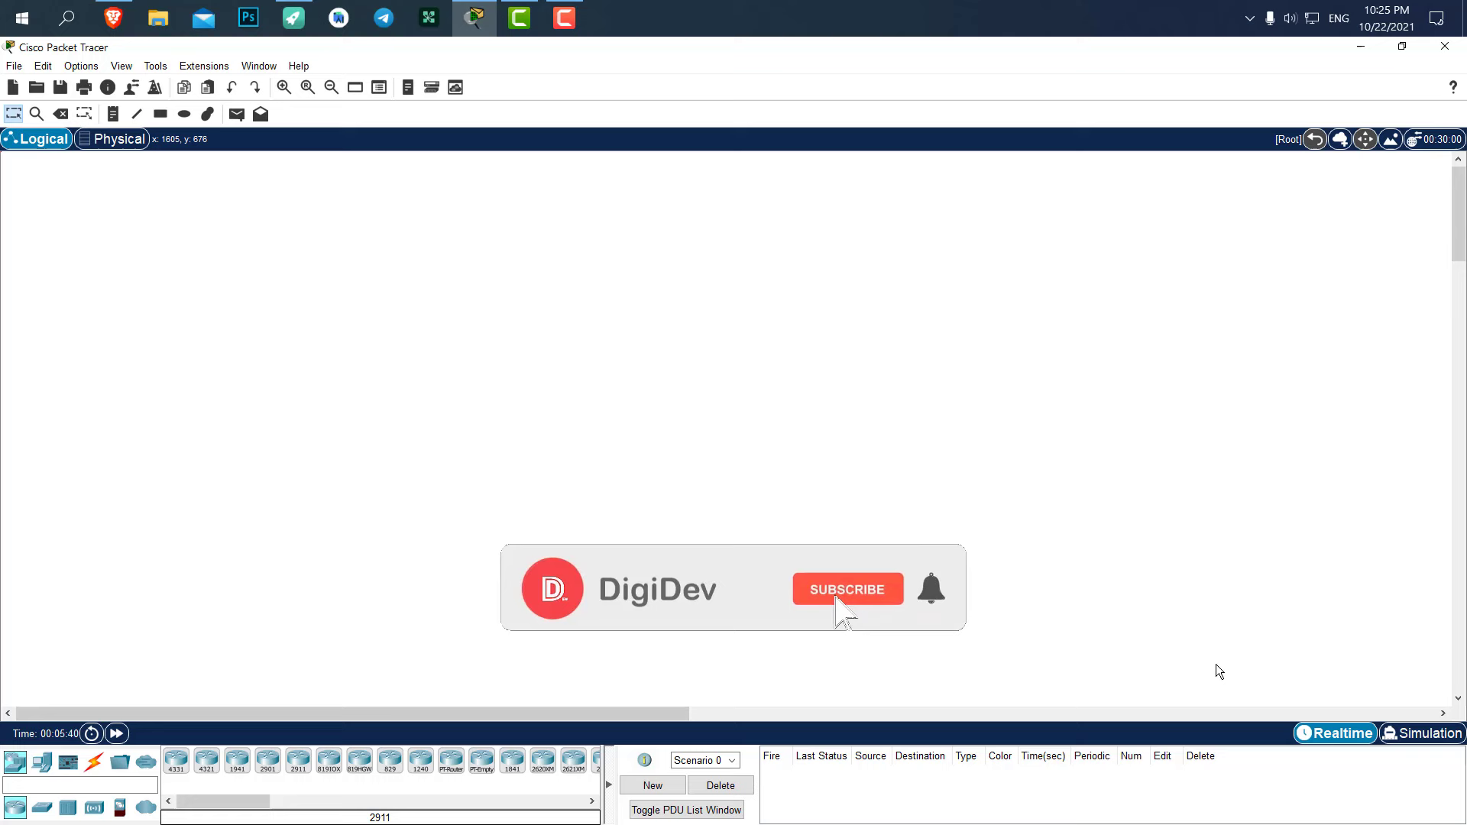
pyautogui.click(609, 784)
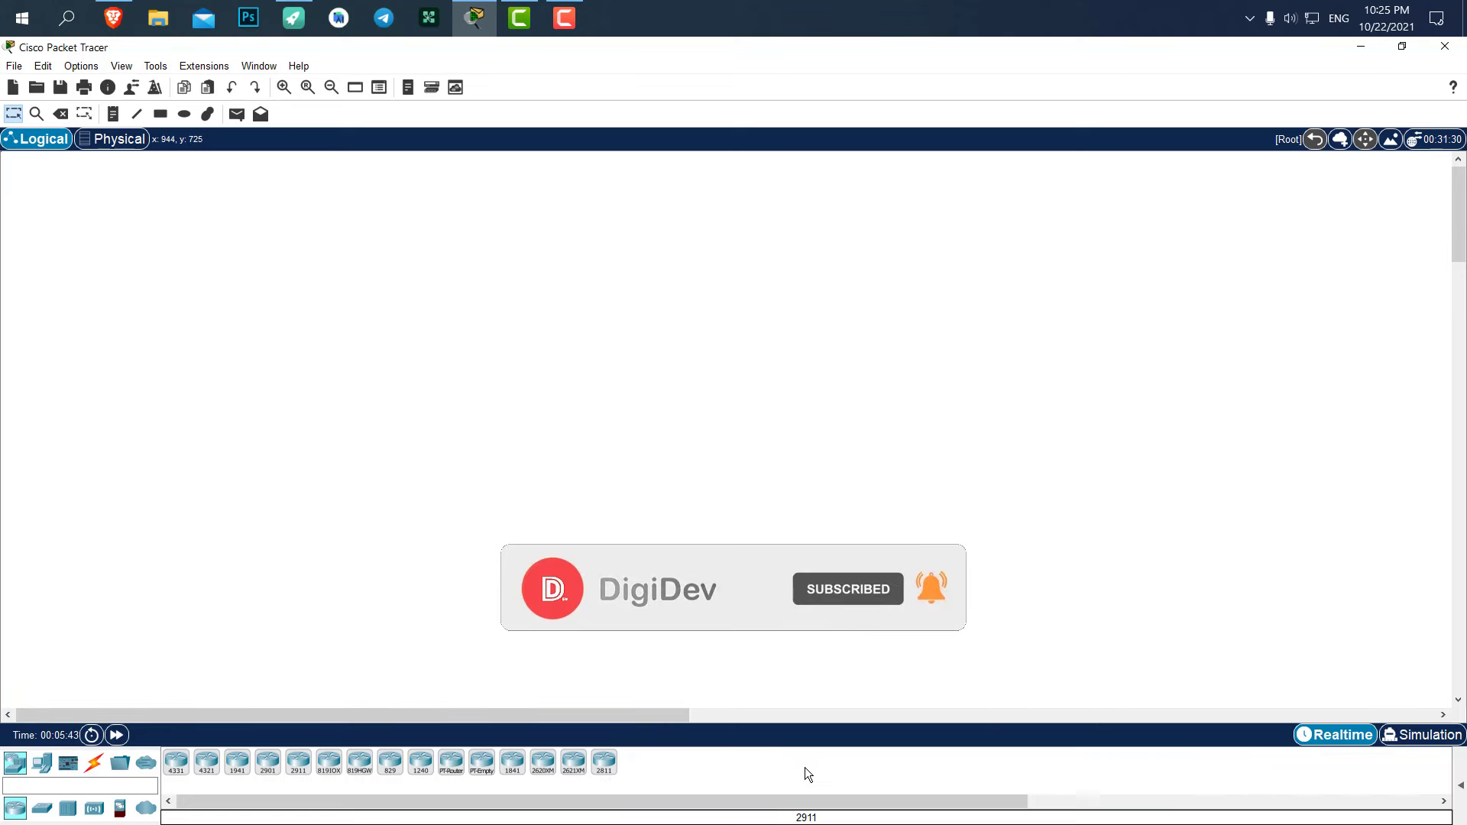
pyautogui.click(1460, 785)
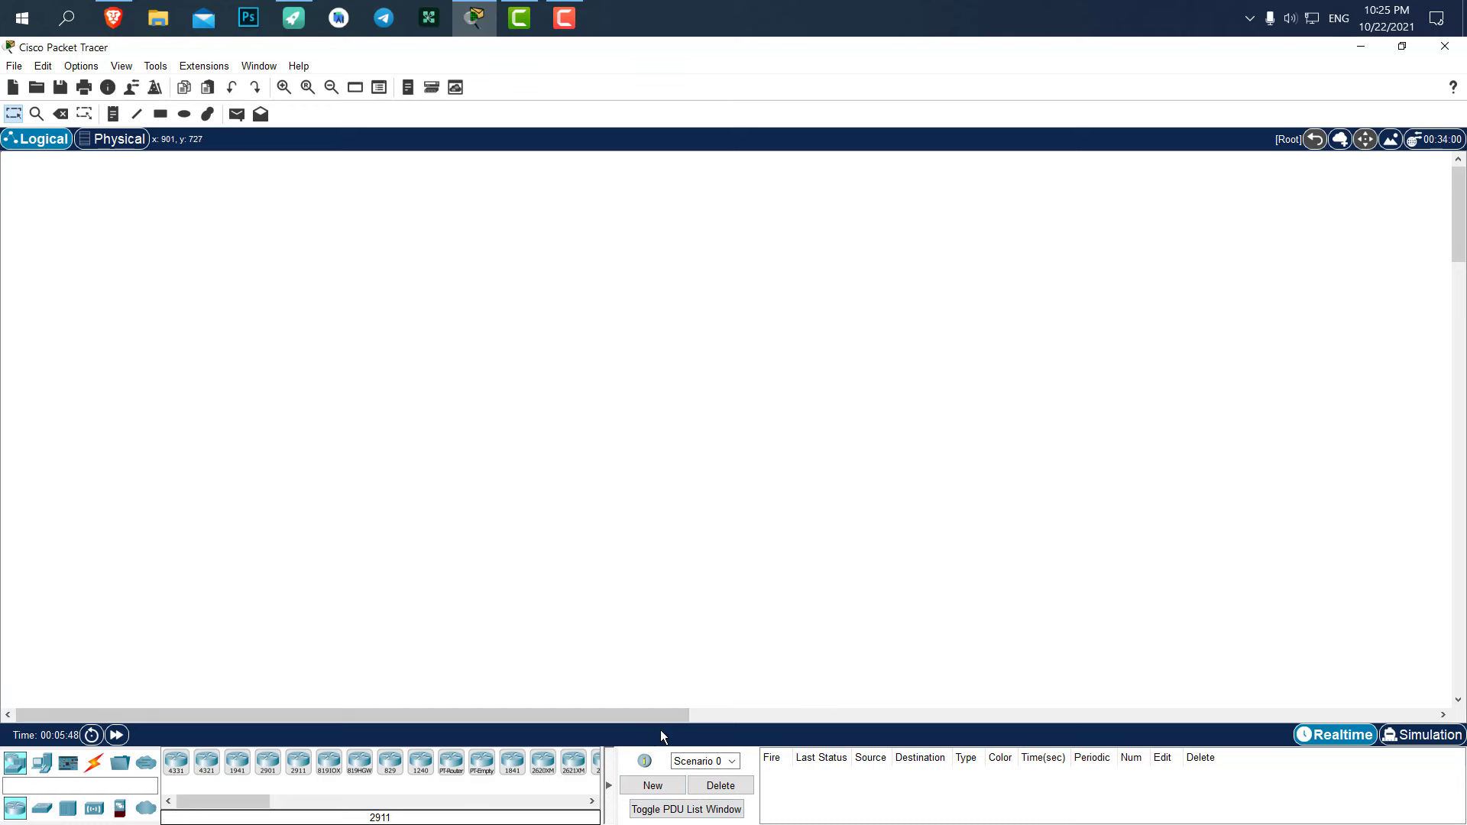
pyautogui.click(609, 784)
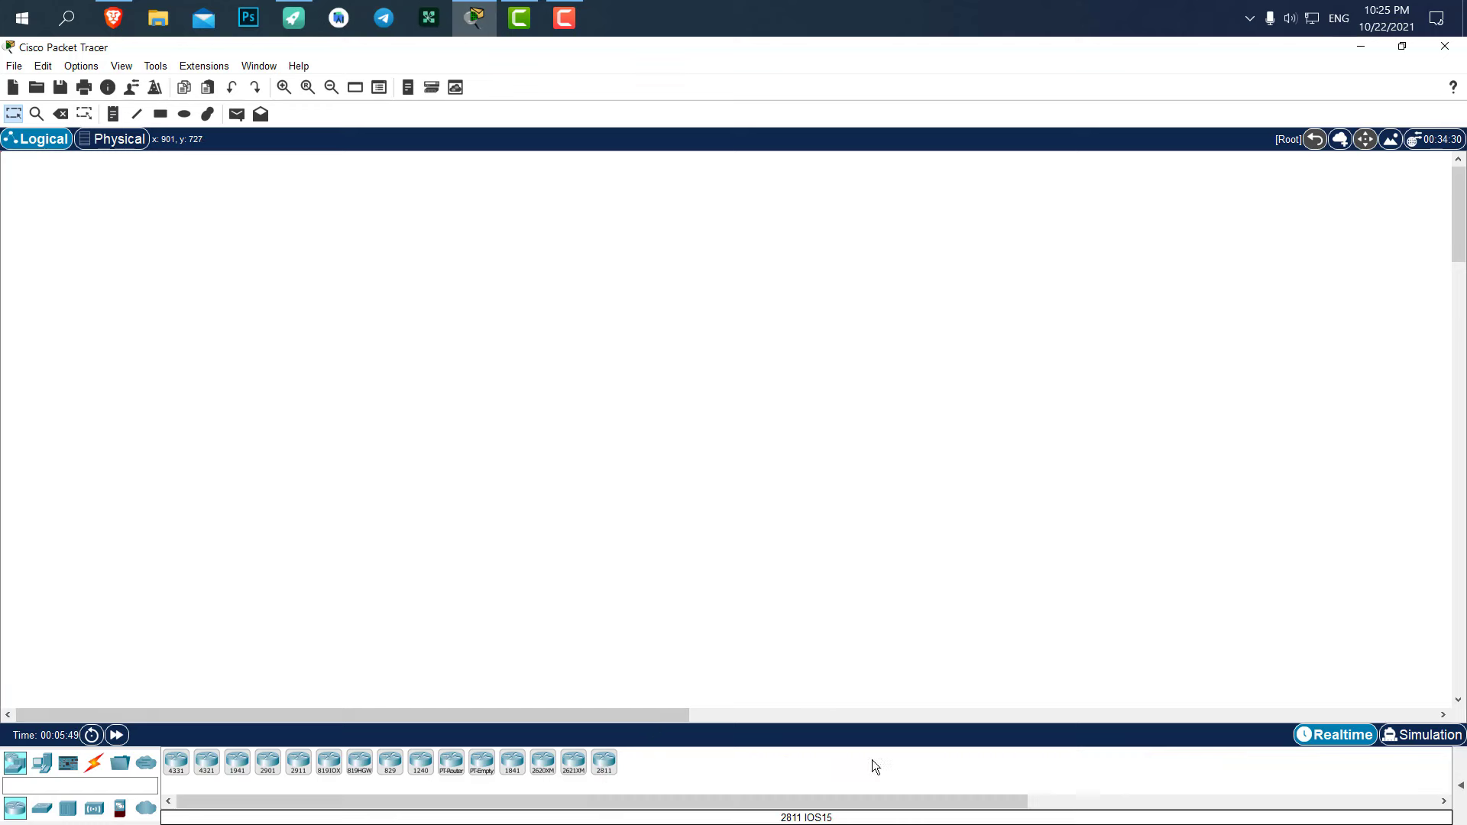
pyautogui.click(1460, 787)
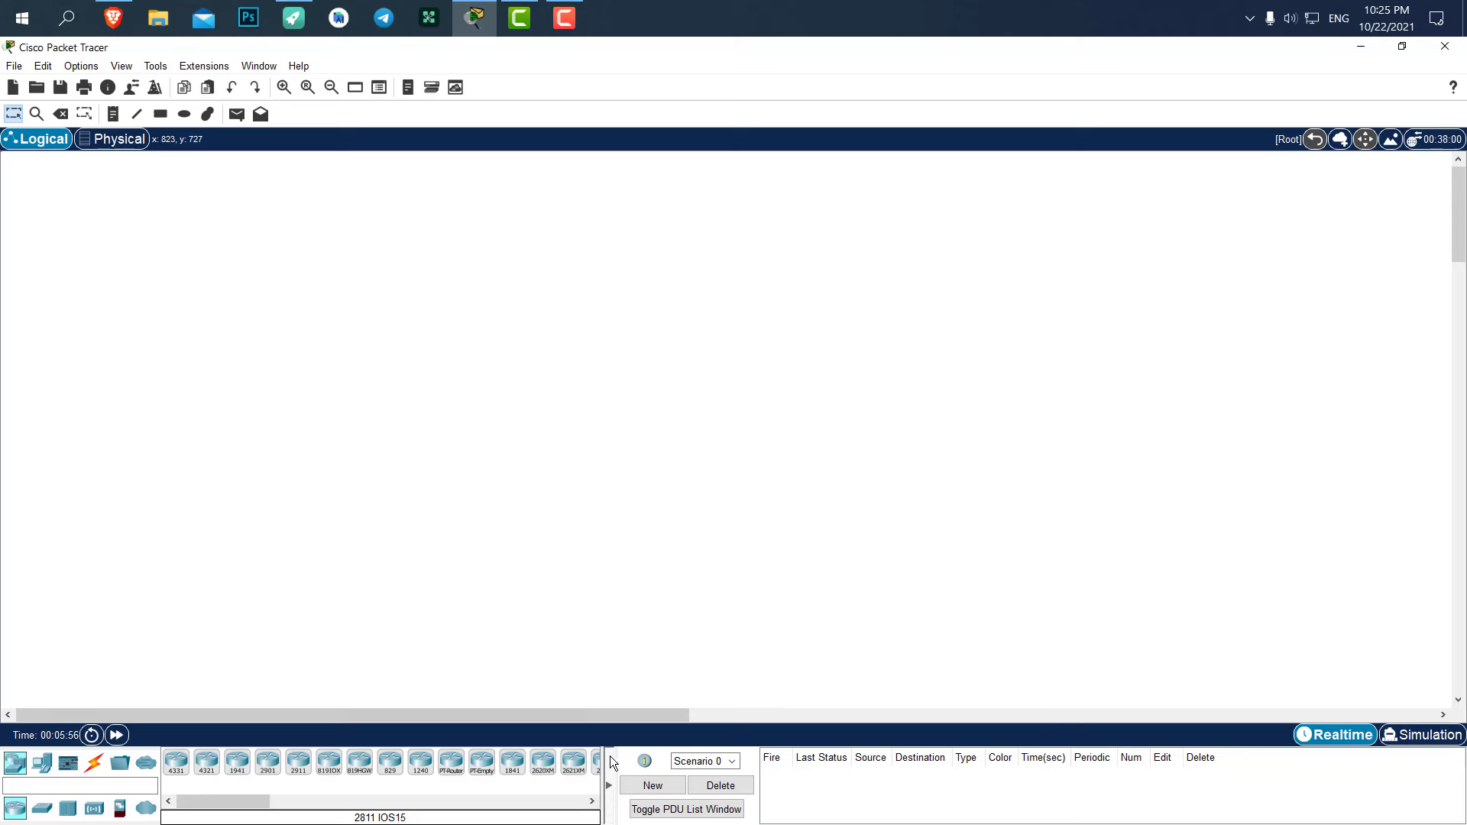
pyautogui.moveTo(617, 759); pyautogui.dragTo(909, 785)
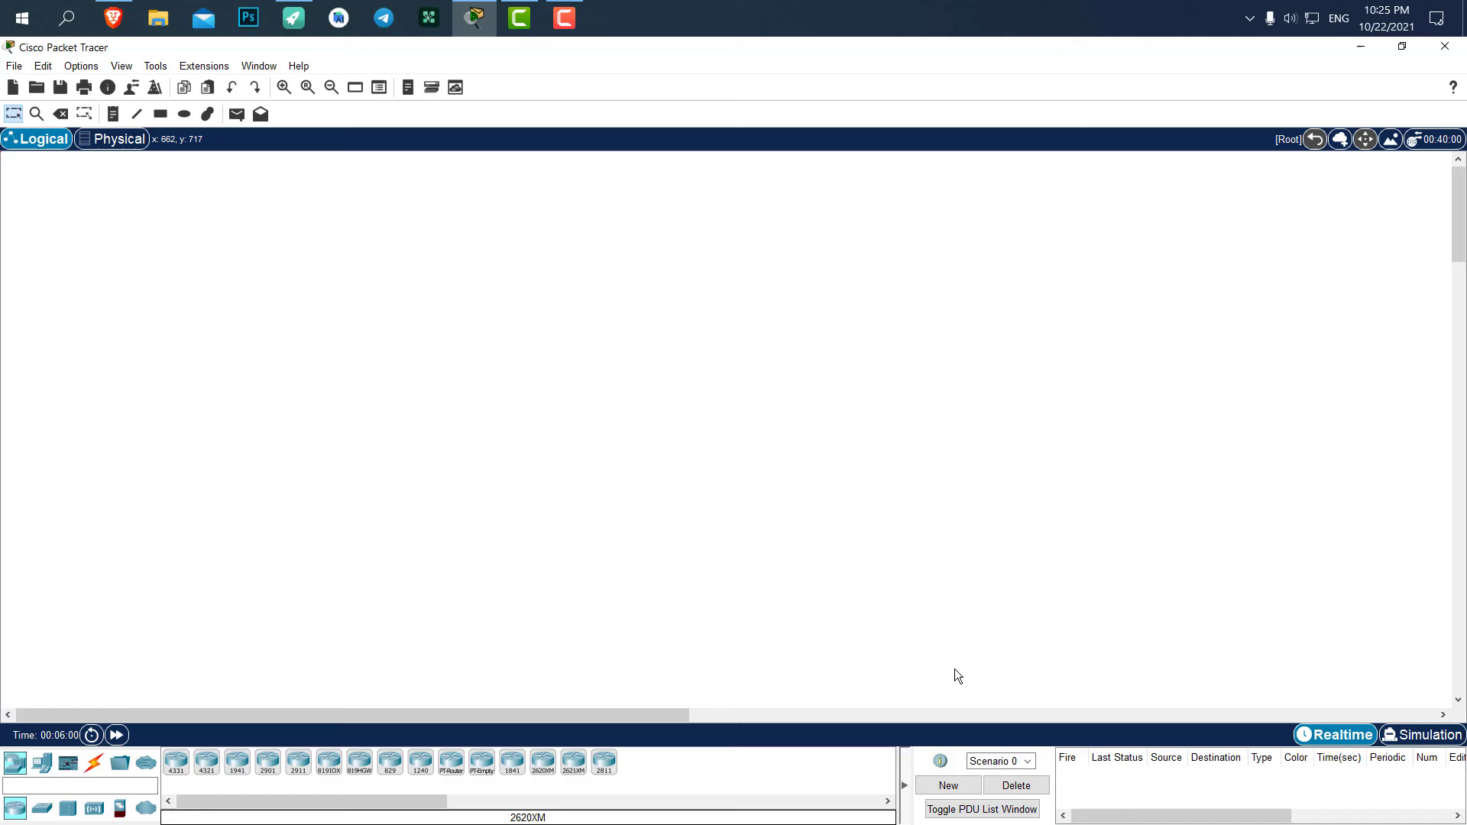
# Collapse the PDU panel, switch to Simulation mode, then go back to Realtime.
pyautogui.click(910, 767)
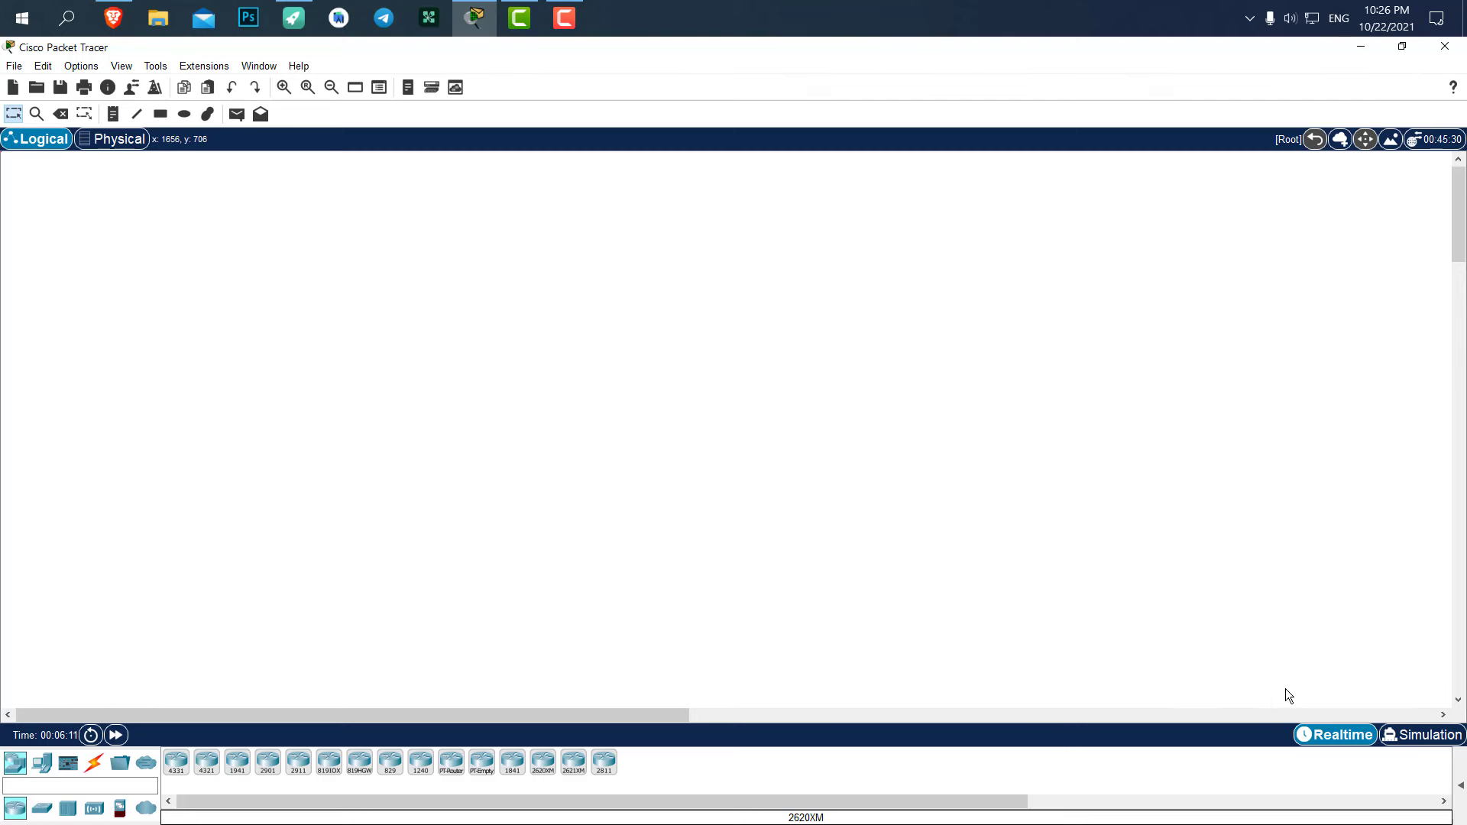
pyautogui.click(1426, 736)
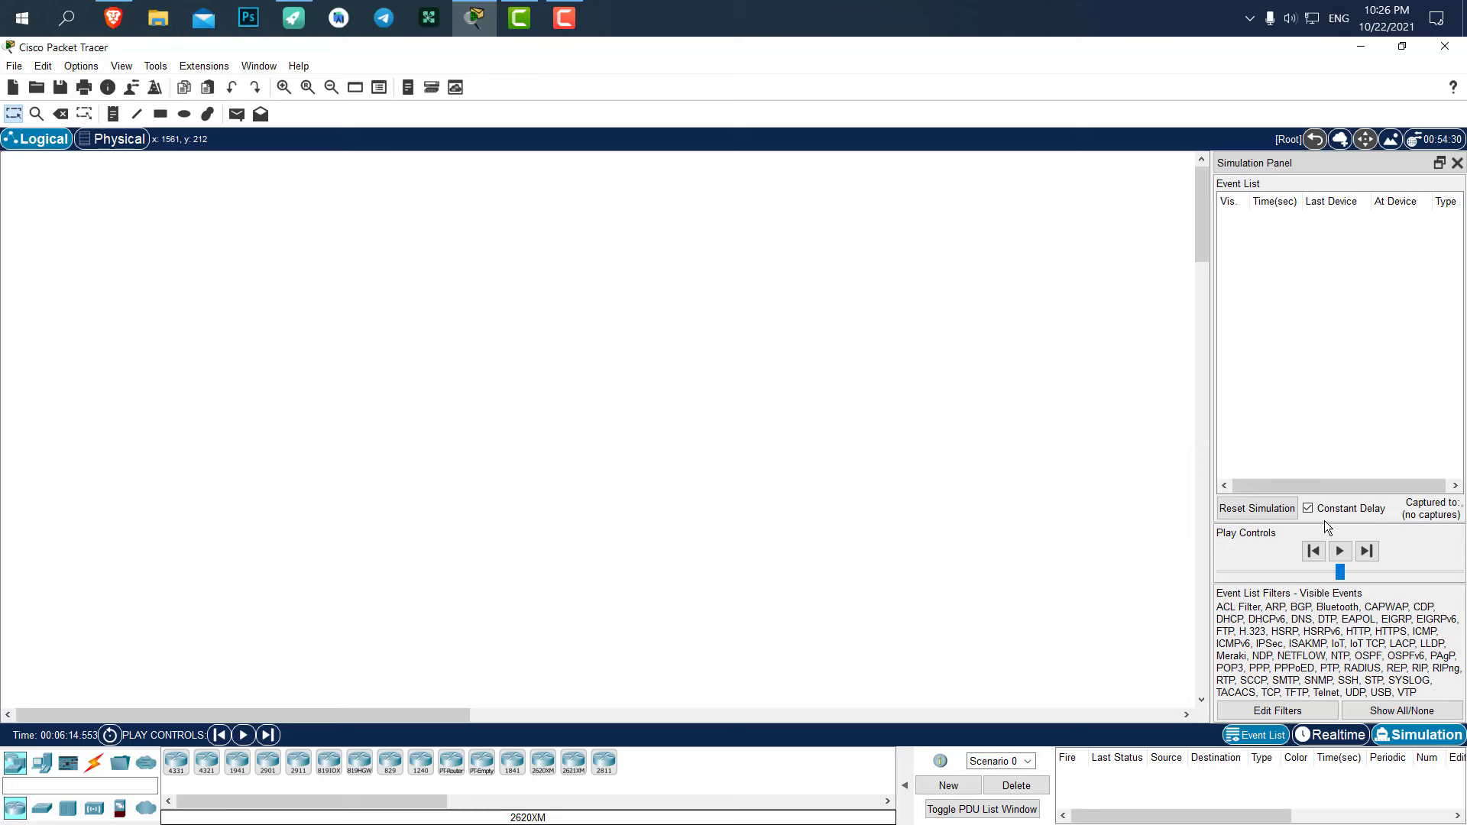
pyautogui.click(1329, 735)
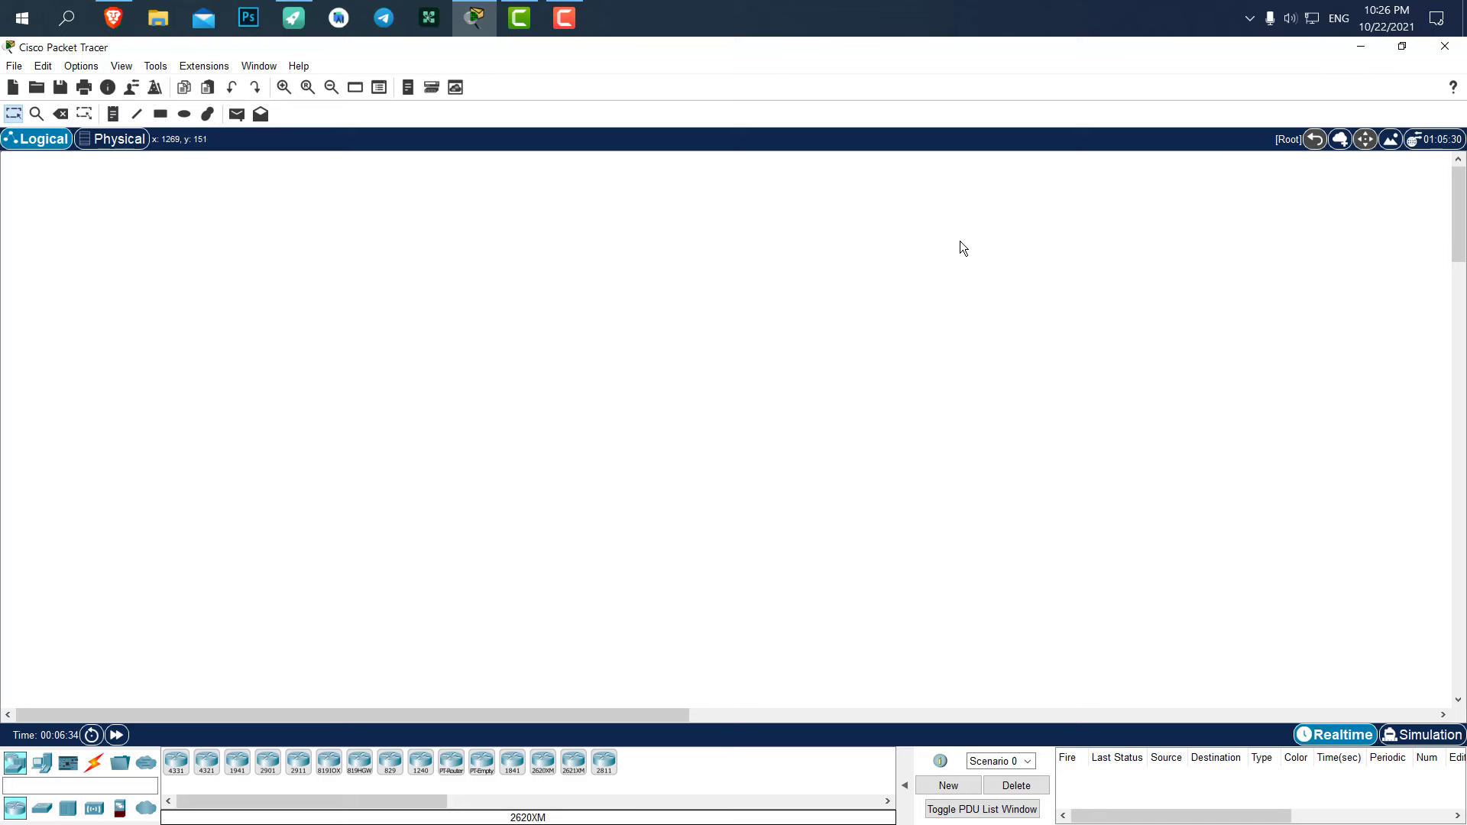
# Check the Simulation Time Scale in Environments edit mode, leave it unchanged, and close the window.
pyautogui.click(1445, 145)
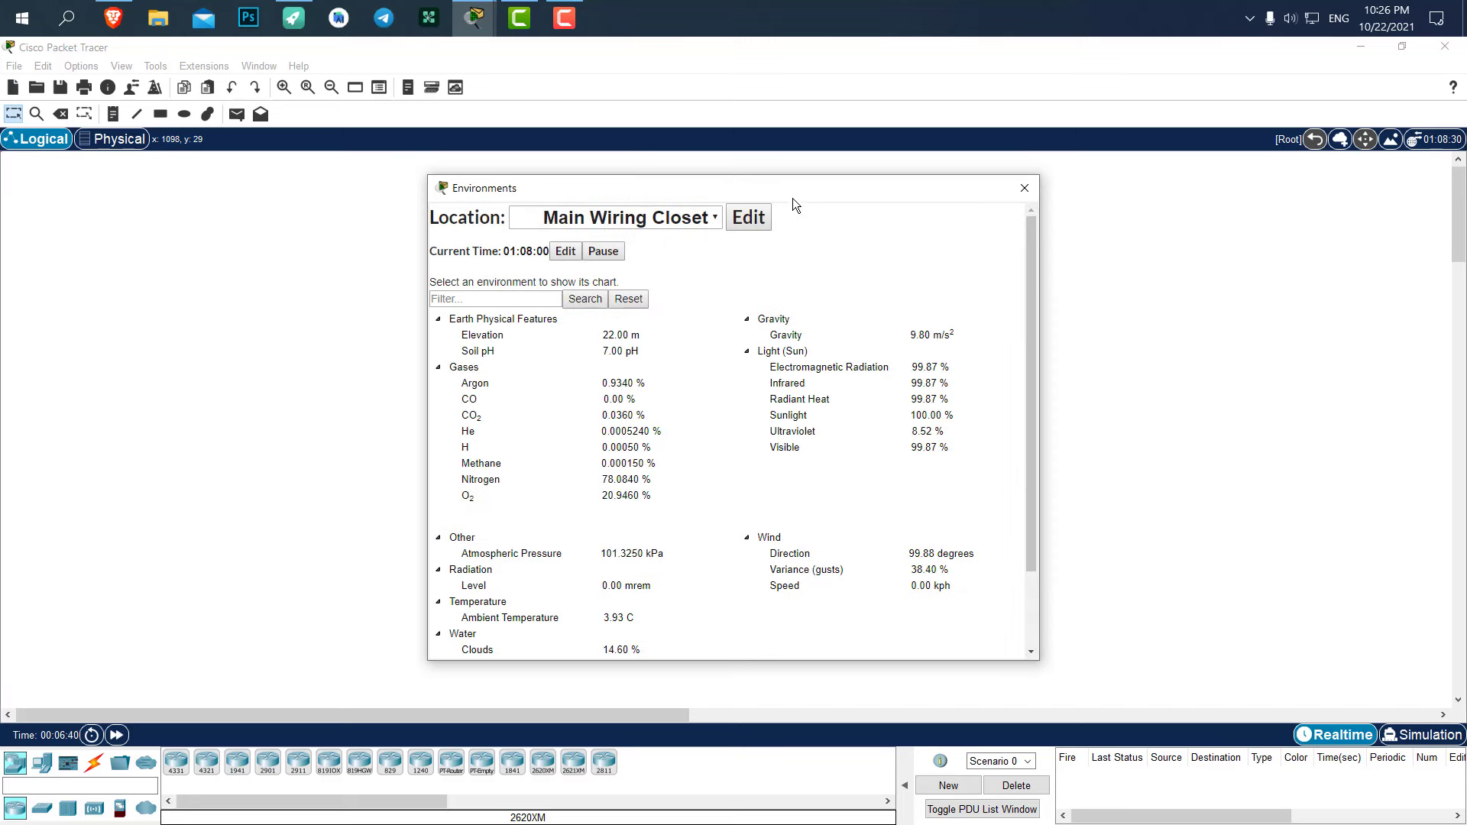
pyautogui.click(750, 219)
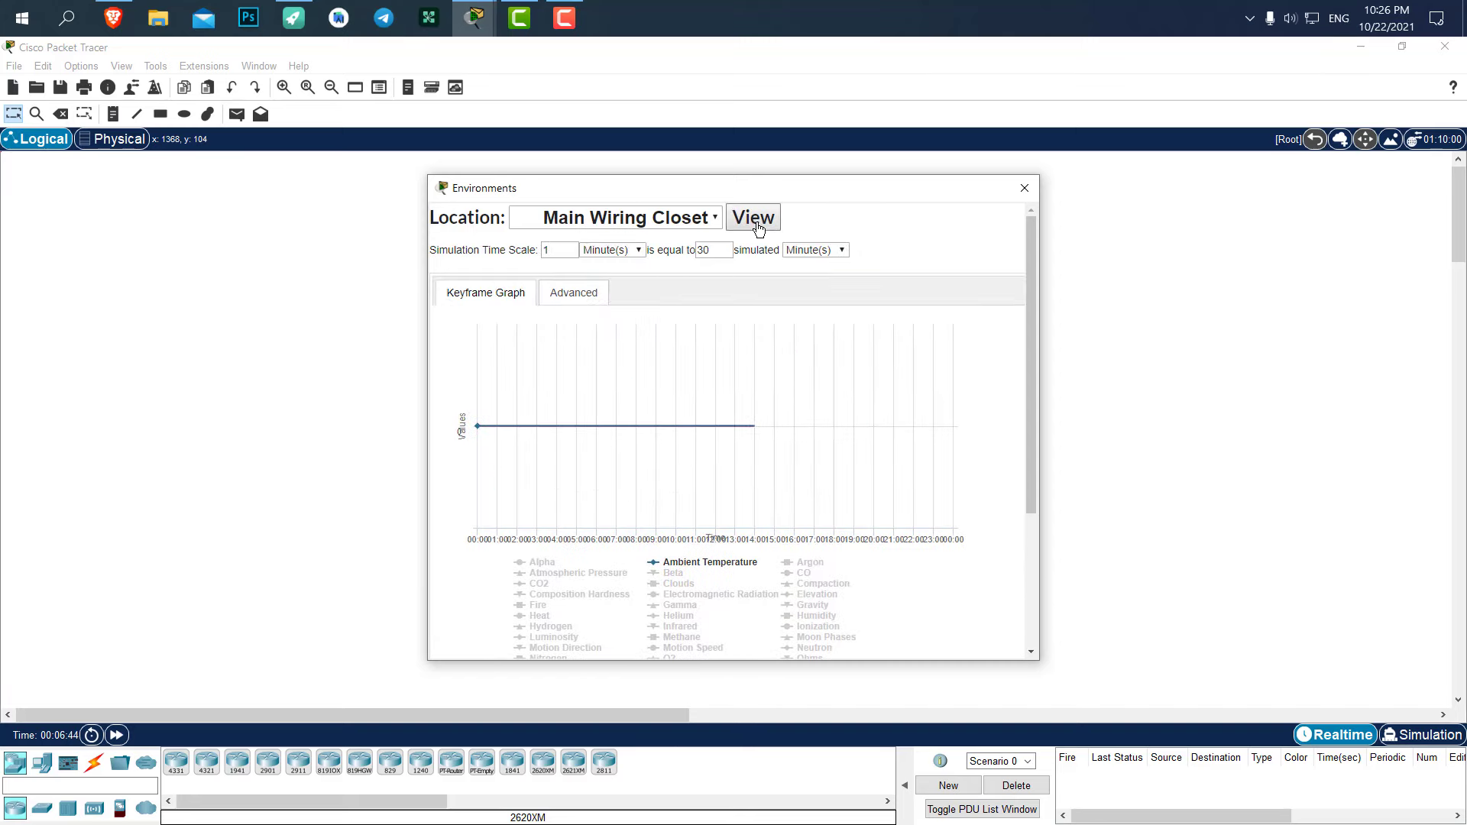
pyautogui.moveTo(557, 255); pyautogui.dragTo(531, 256)
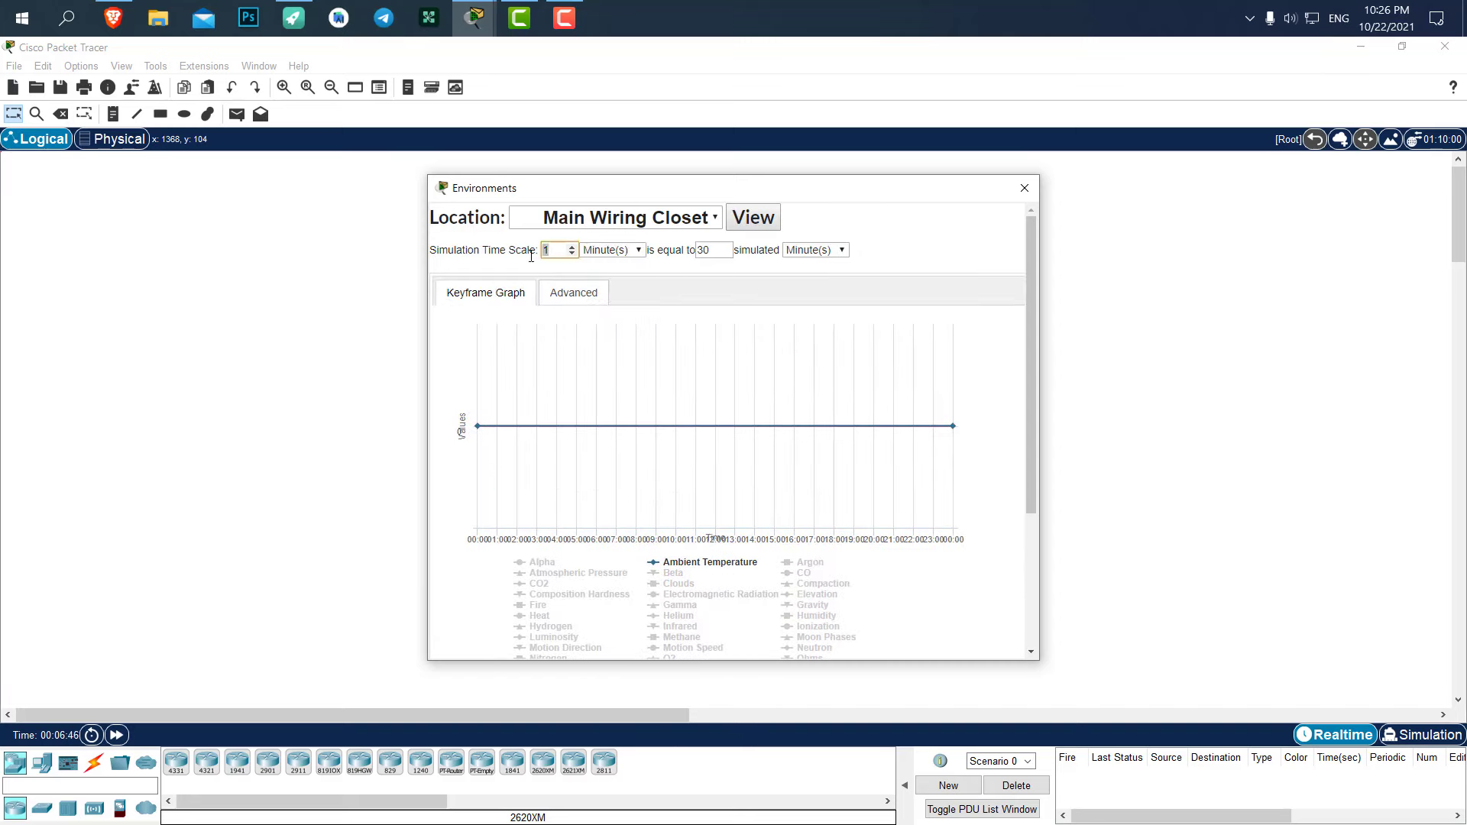
pyautogui.click(572, 254)
pyautogui.click(1017, 189)
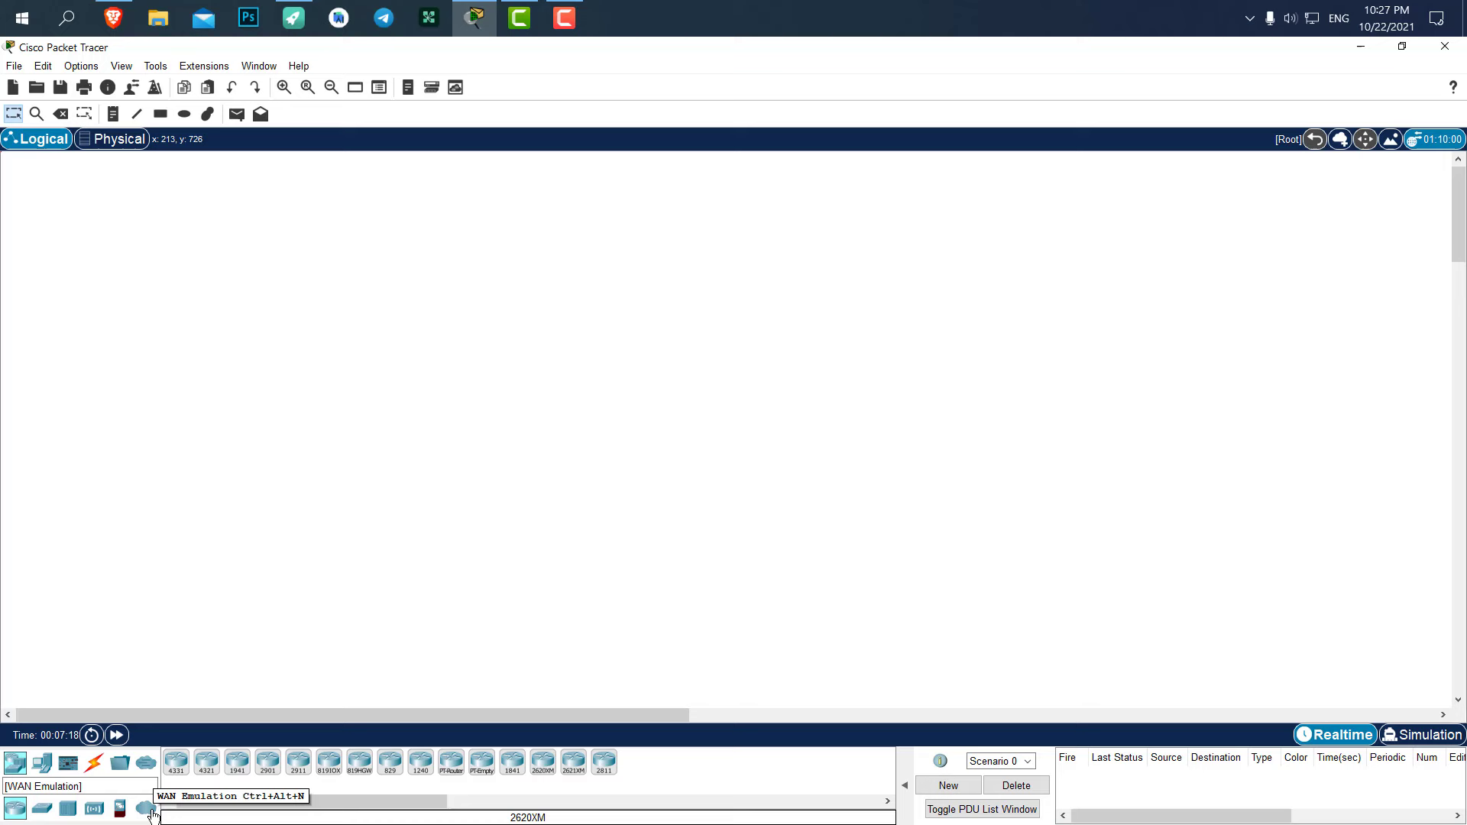
# Show End Devices, try dragging the Smart Phone, and browse subcategories back to Home devices.
pyautogui.click(44, 766)
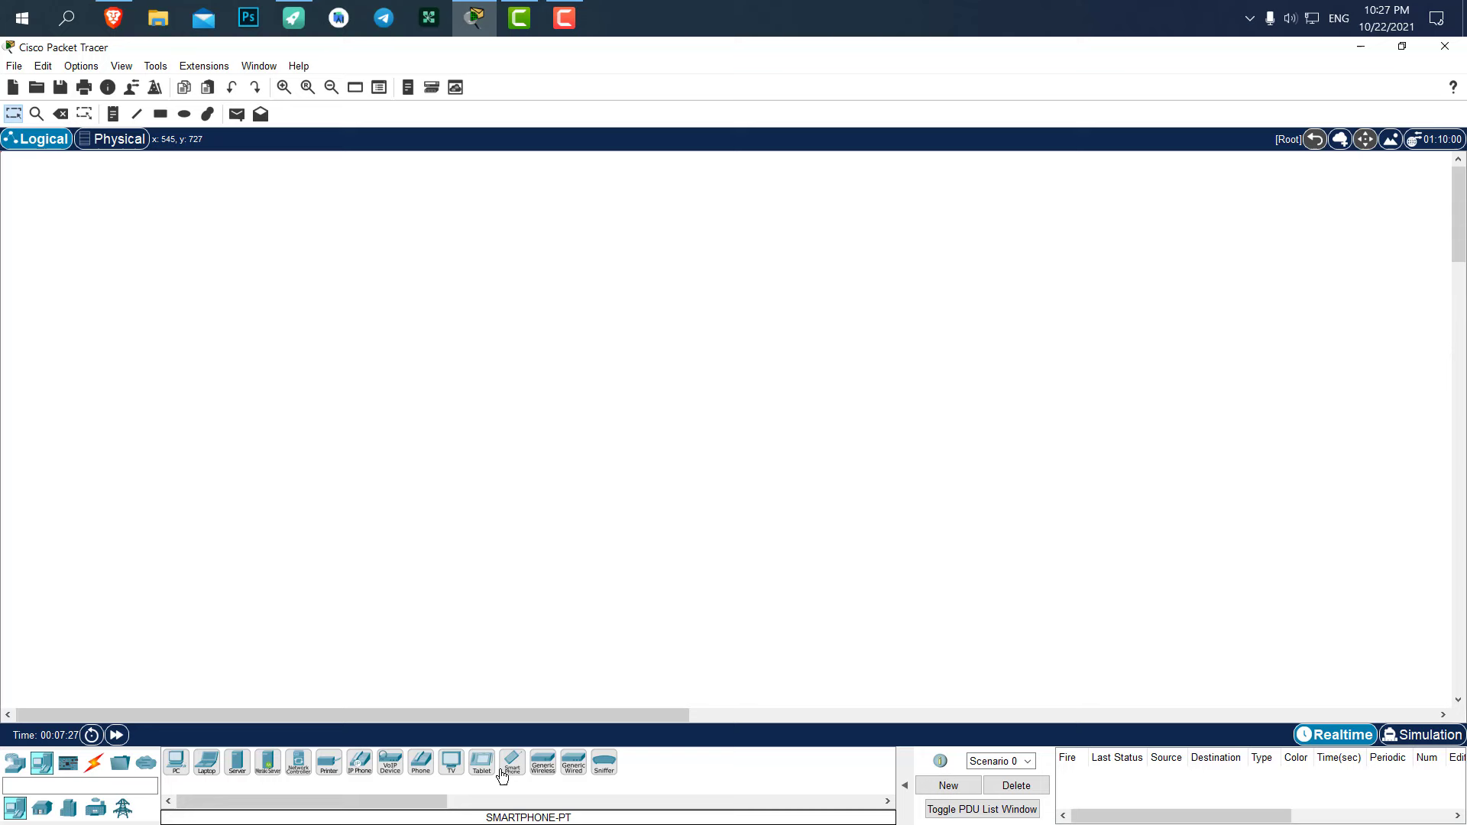
pyautogui.moveTo(502, 776); pyautogui.dragTo(511, 760)
pyautogui.click(43, 811)
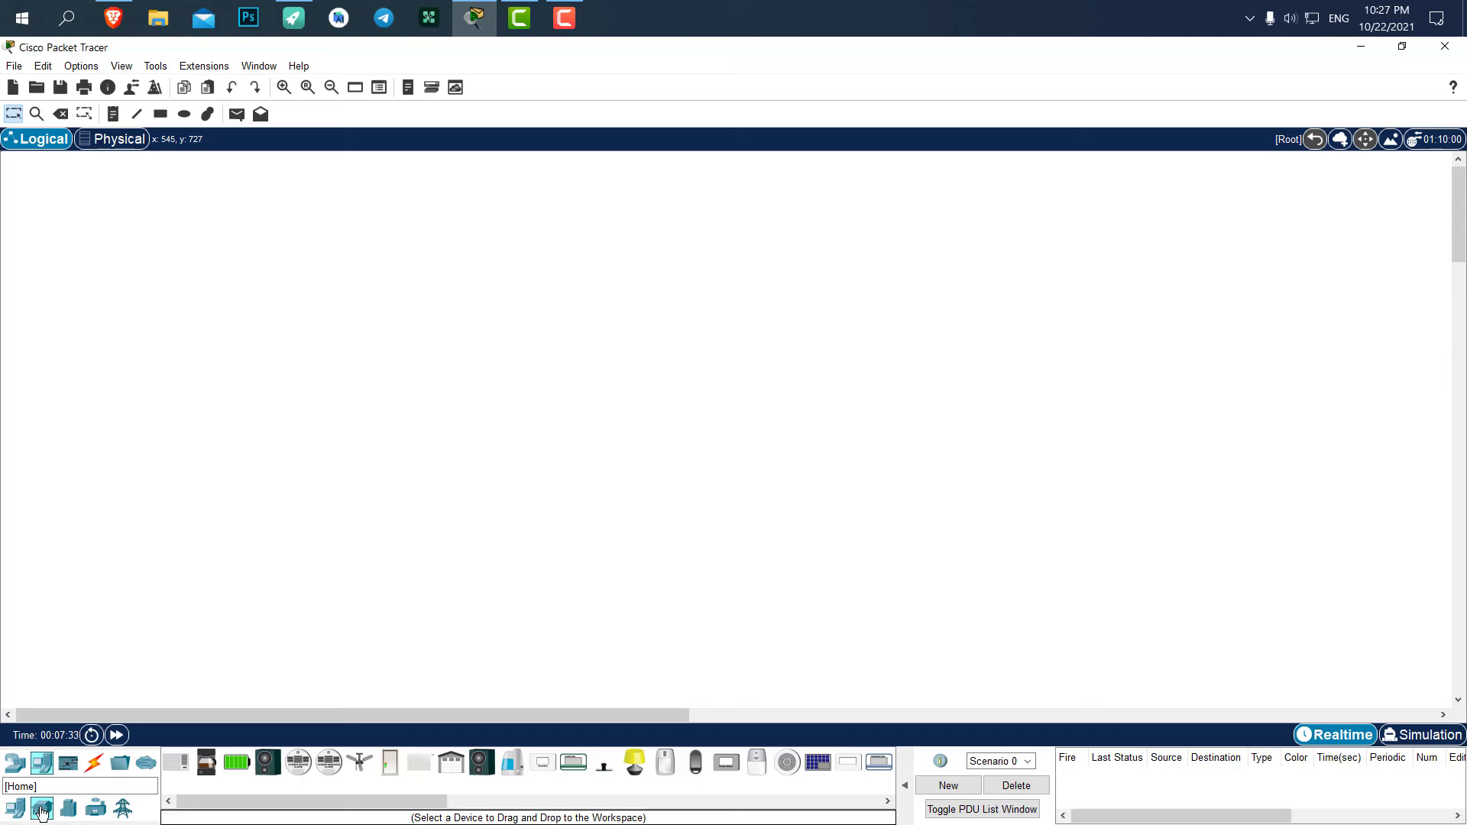
pyautogui.click(68, 808)
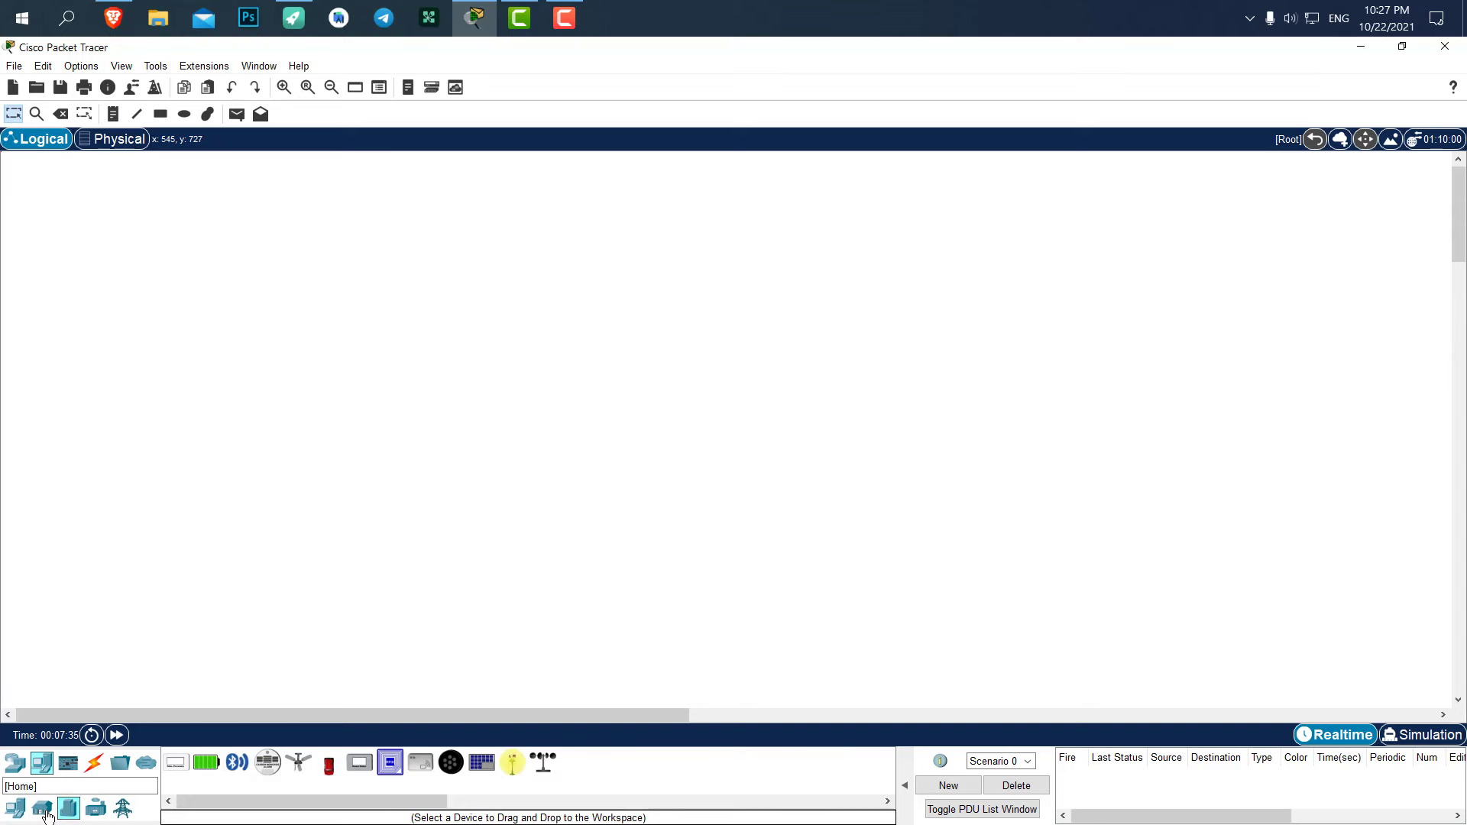
pyautogui.click(46, 814)
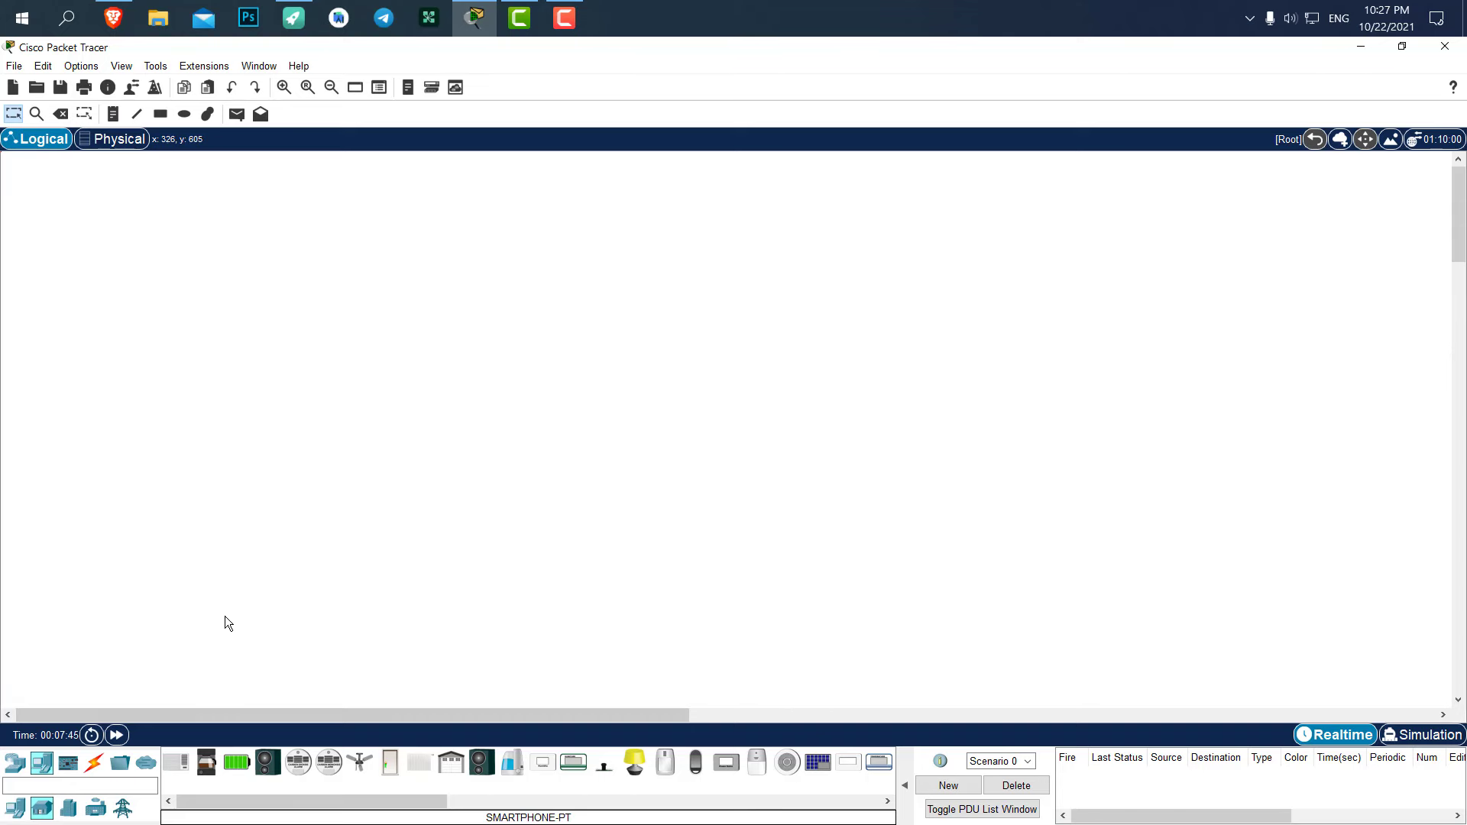
# Open the Connections (lightning bolt) category to list the cable types.
pyautogui.click(103, 765)
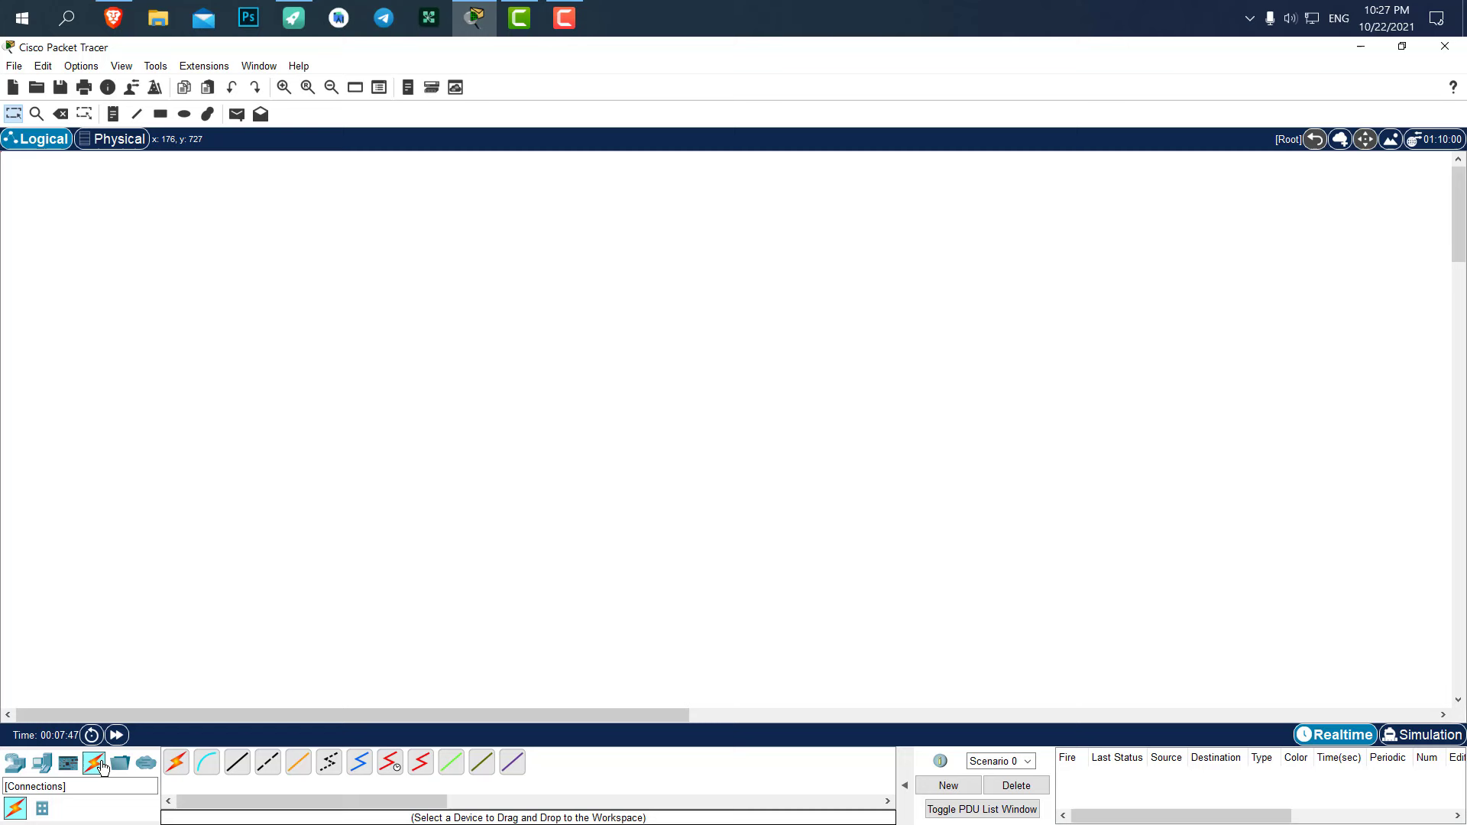